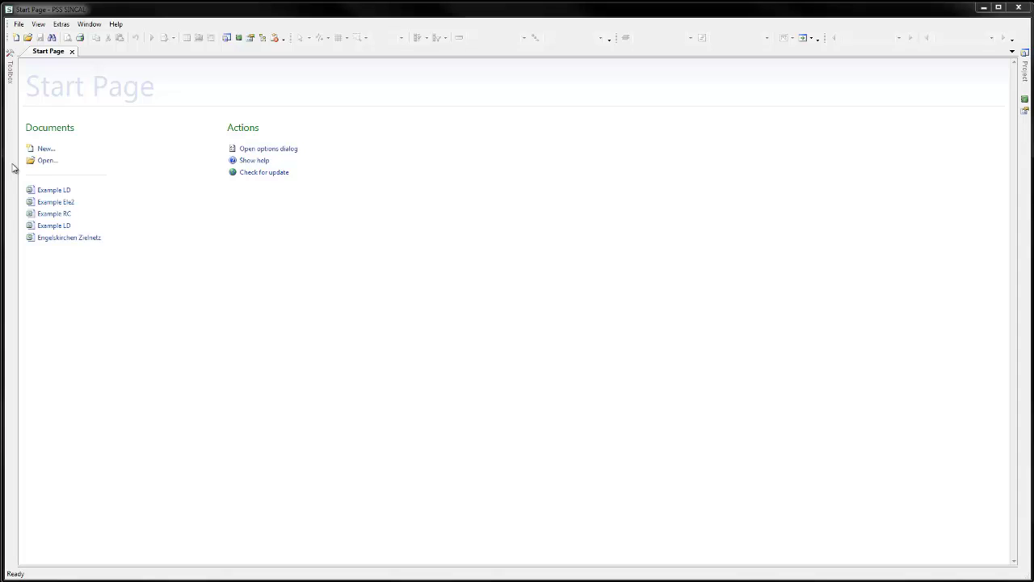
Step: Open the Example LD network and confirm the load development period is 01.01.2000 to 31.12.2033
{"action": "left_click", "coordinate": [55, 192]}
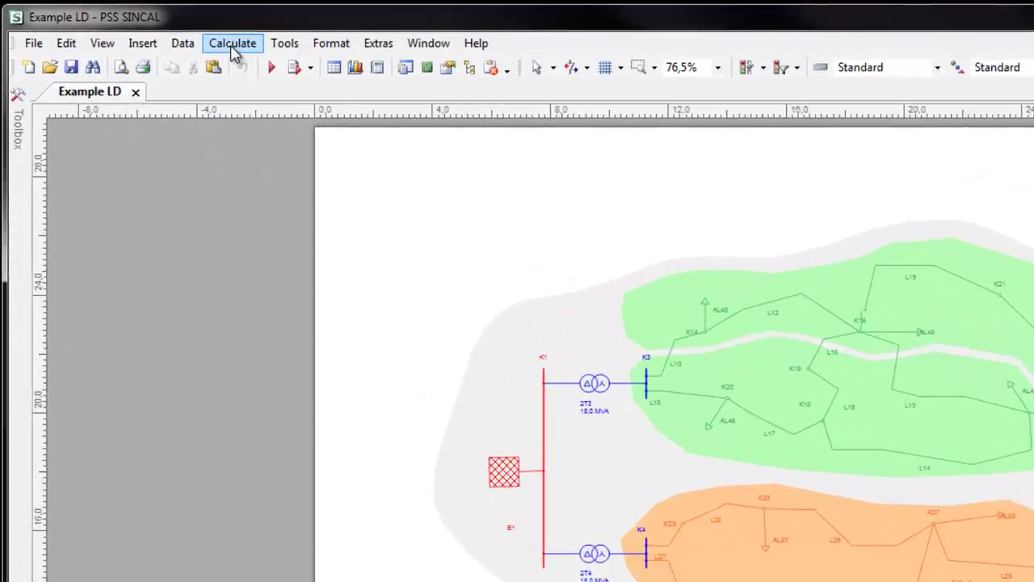
{"action": "left_click", "coordinate": [234, 52]}
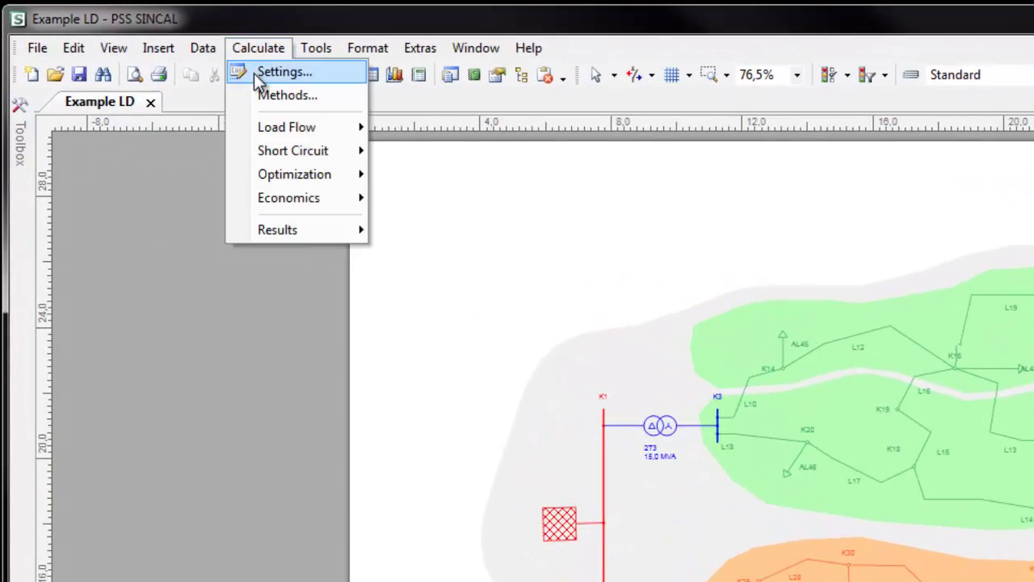
{"action": "left_click", "coordinate": [254, 73]}
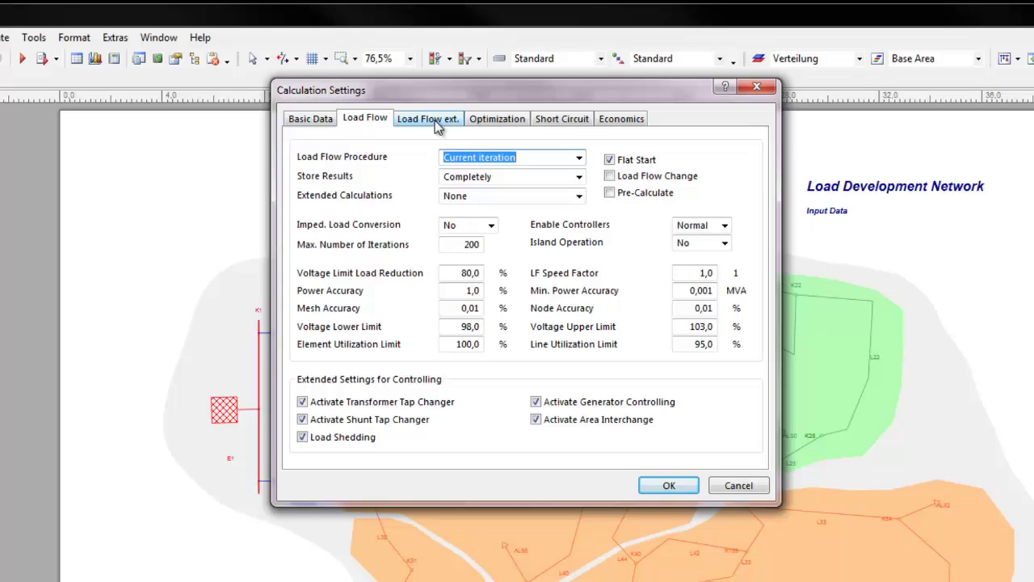
{"action": "left_click", "coordinate": [435, 121]}
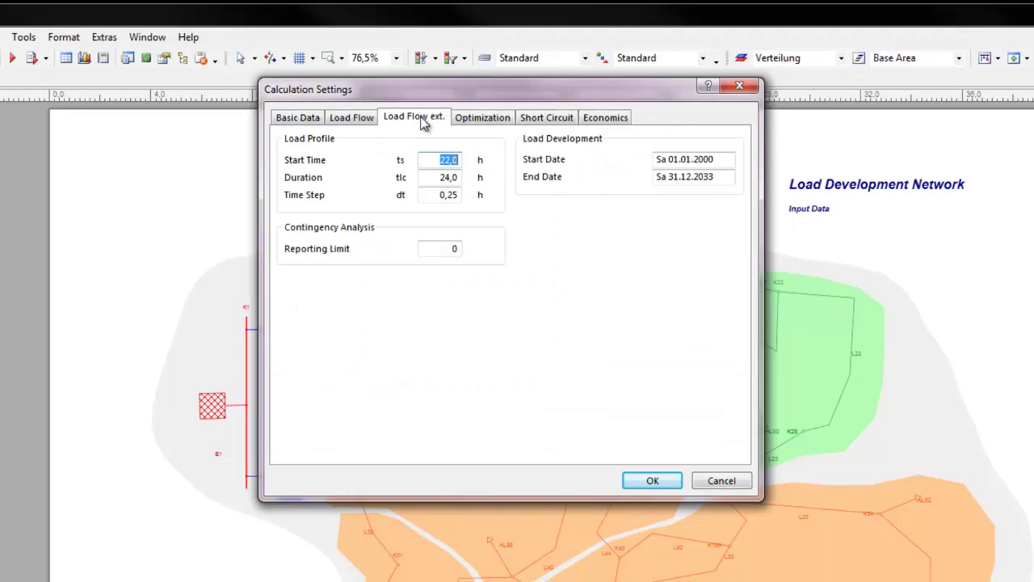
{"action": "left_click", "coordinate": [652, 481]}
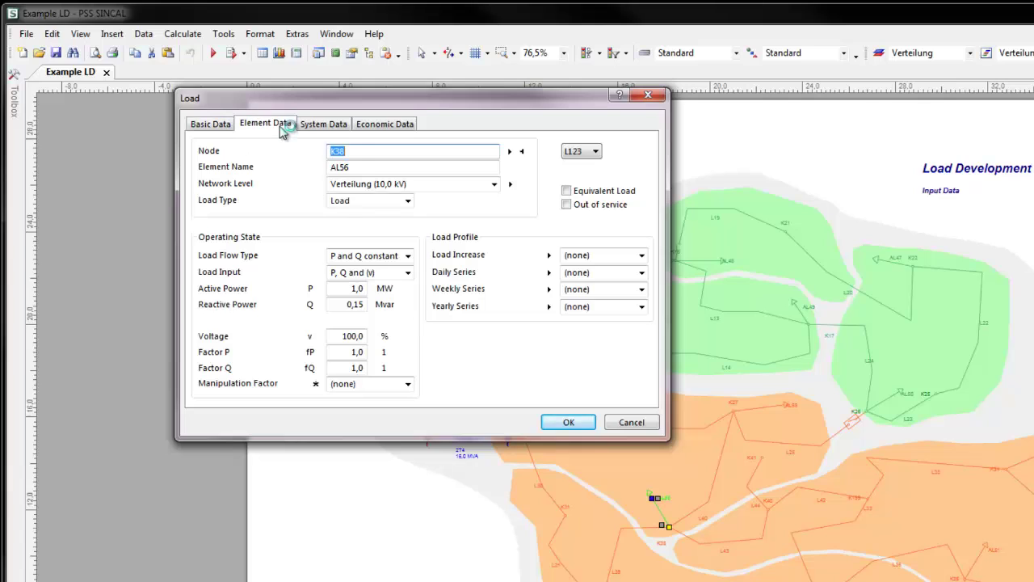
{"action": "left_click", "coordinate": [283, 127]}
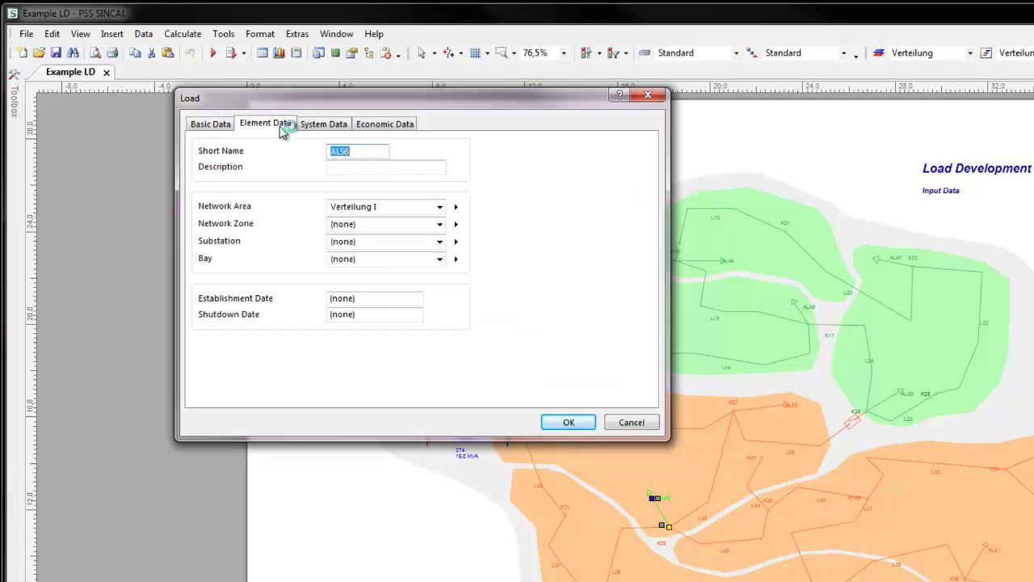
{"action": "left_click", "coordinate": [568, 423]}
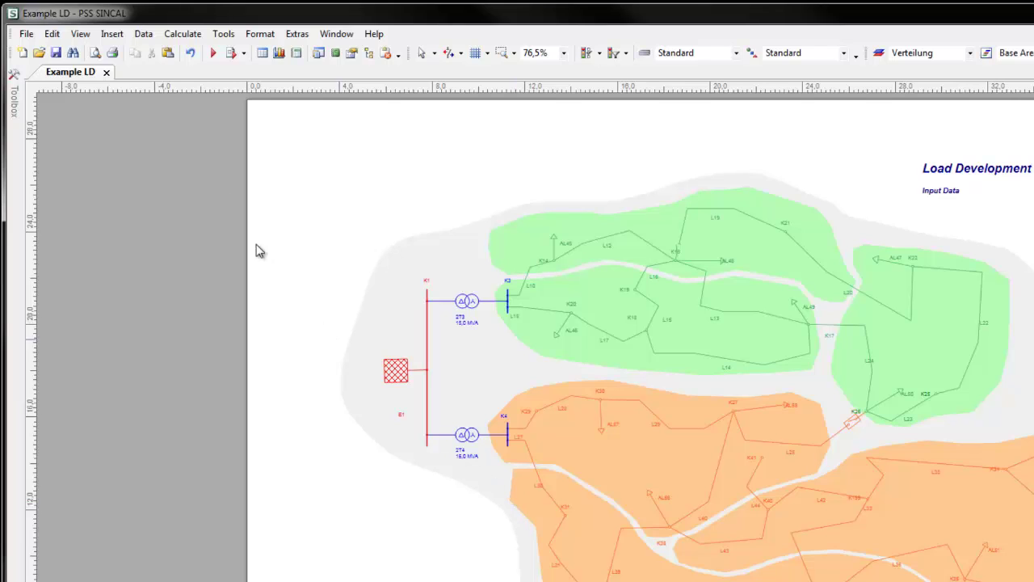
Step: Show the Network Browser and localize group V II - A, centring AL45, L12, L19 and K16
{"action": "left_click", "coordinate": [77, 35]}
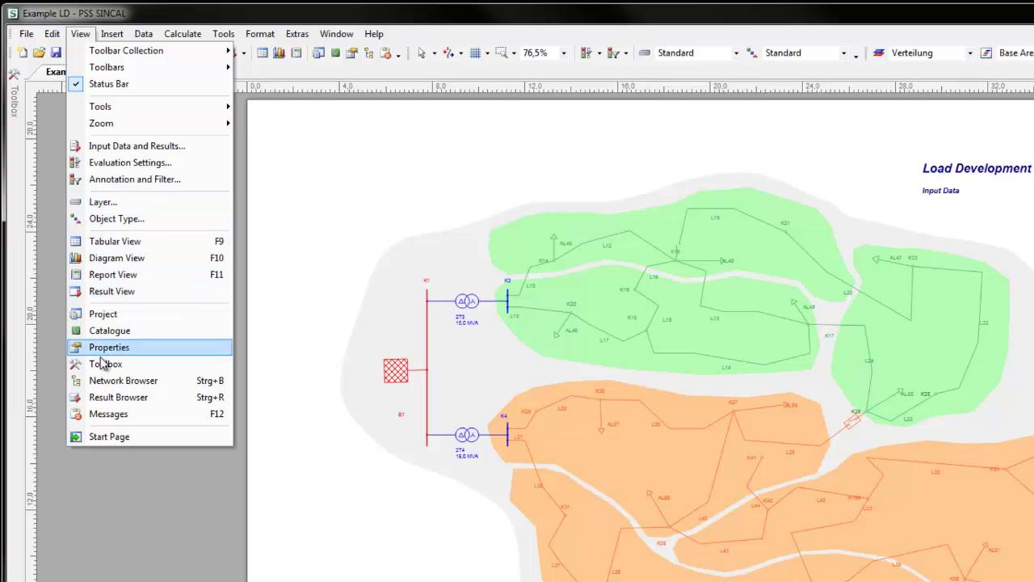
{"action": "left_click", "coordinate": [103, 376]}
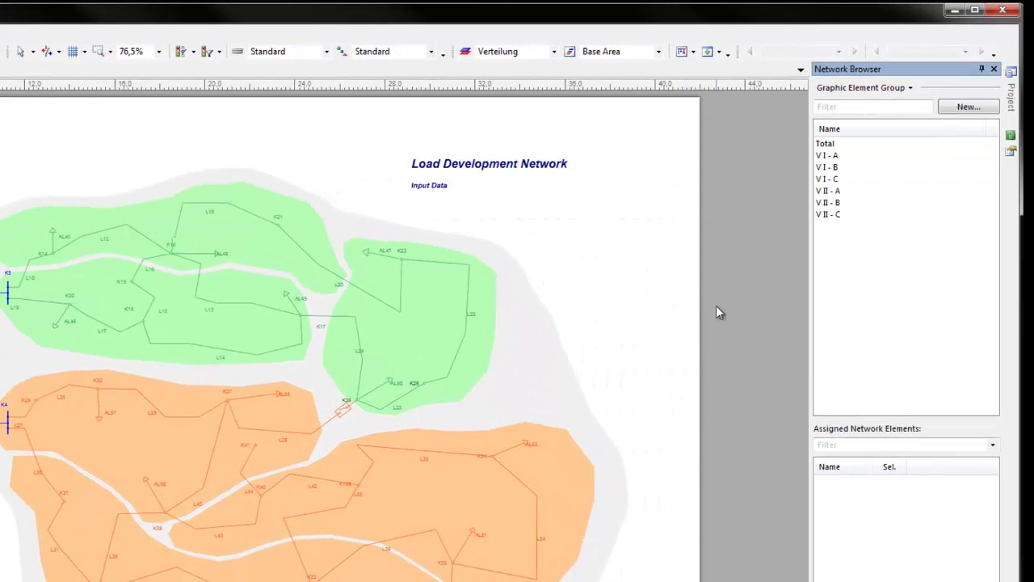
{"action": "left_click", "coordinate": [837, 191]}
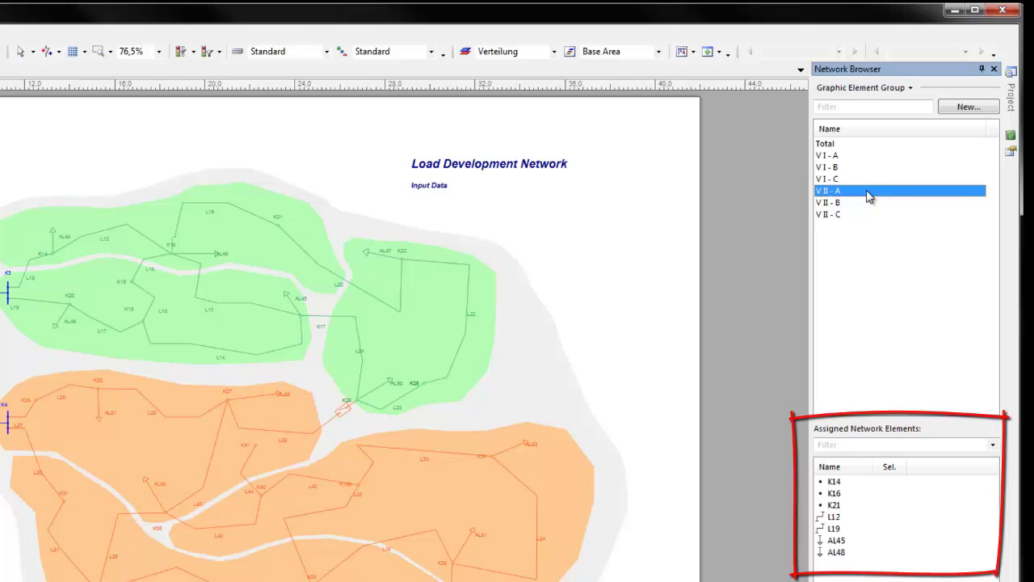
{"action": "right_click", "coordinate": [868, 196]}
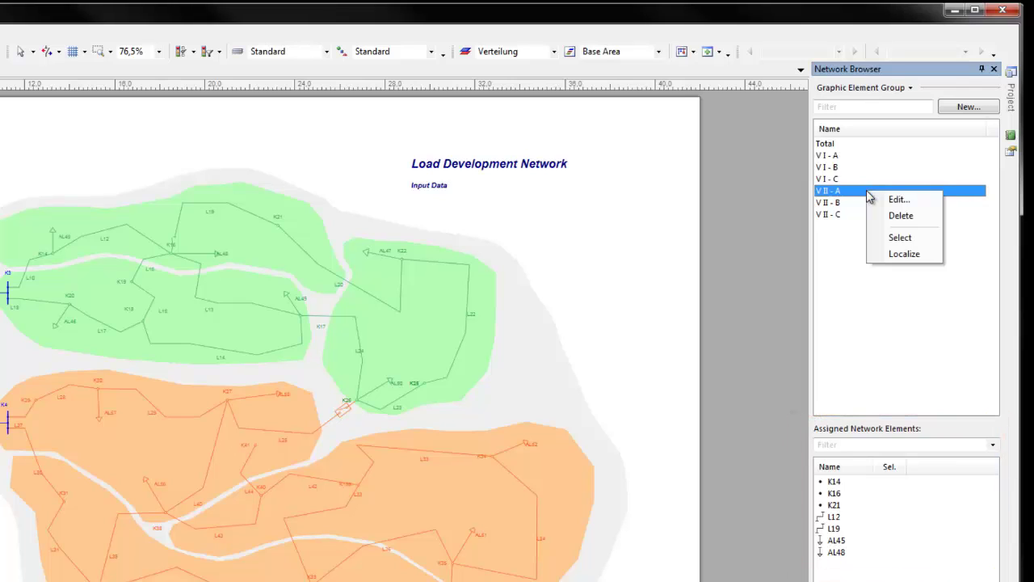
{"action": "left_click", "coordinate": [902, 254]}
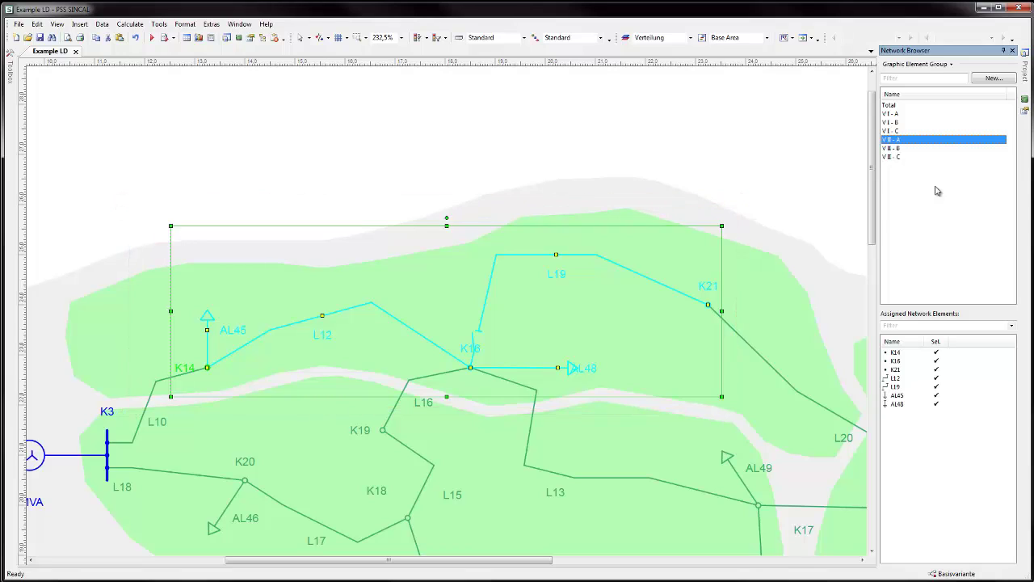
{"action": "left_click", "coordinate": [157, 330]}
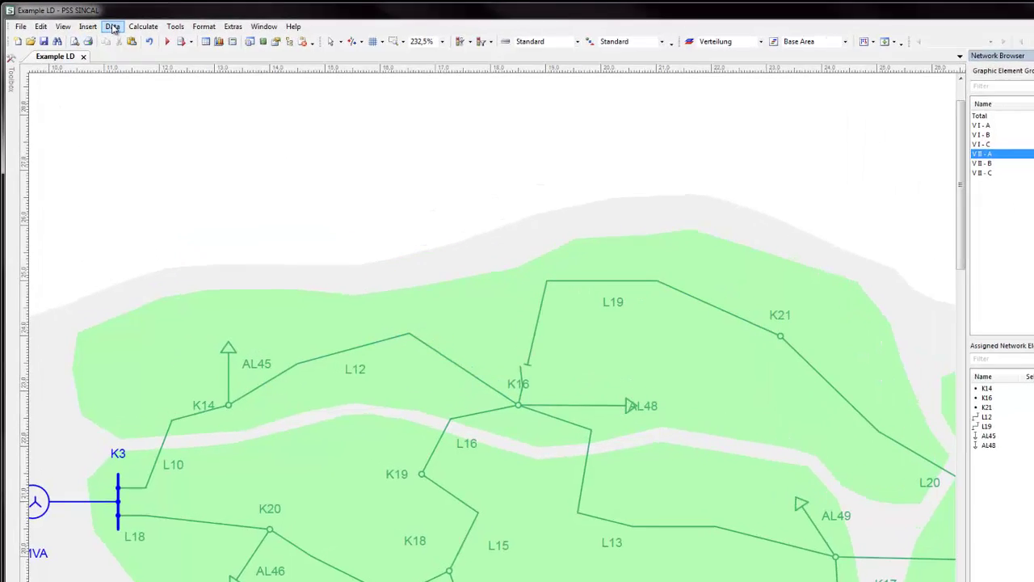
Step: In Load Development, keep polygon V I - A and increase Normal, then view Normal's 200–250 kW series
{"action": "left_click", "coordinate": [103, 24]}
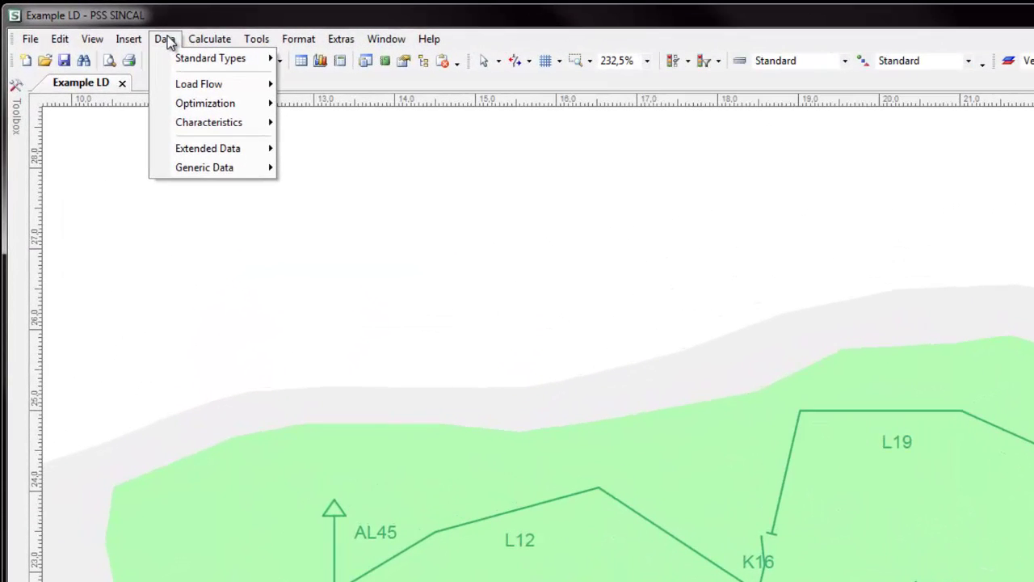
{"action": "mouse_move", "coordinate": [190, 86]}
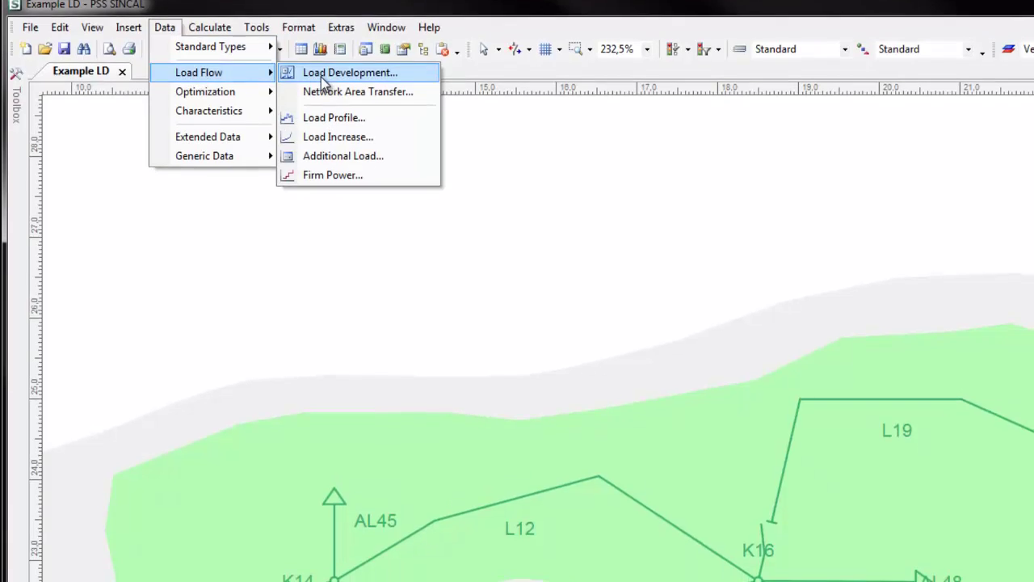
{"action": "left_click", "coordinate": [320, 75]}
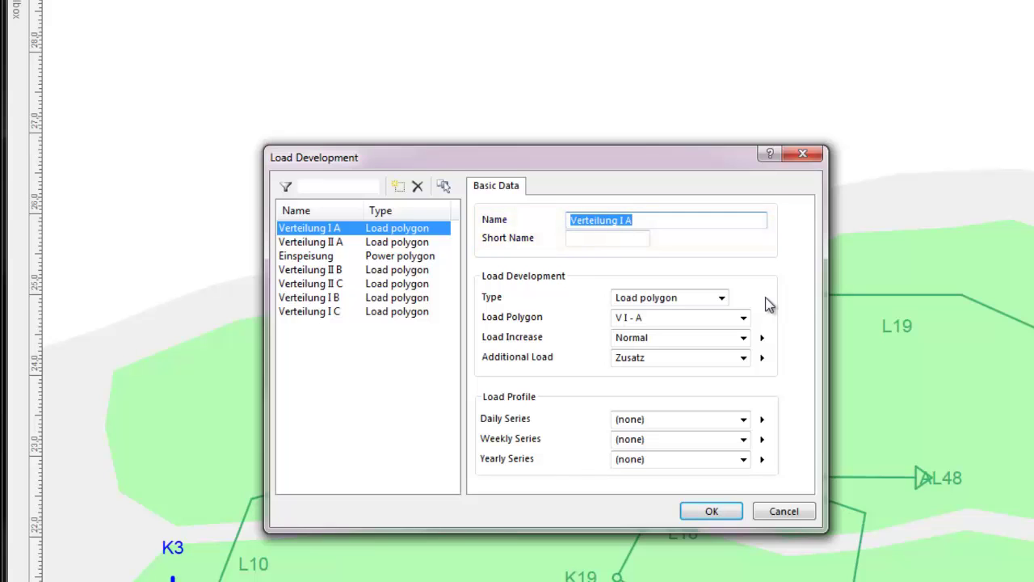
{"action": "left_click", "coordinate": [743, 318]}
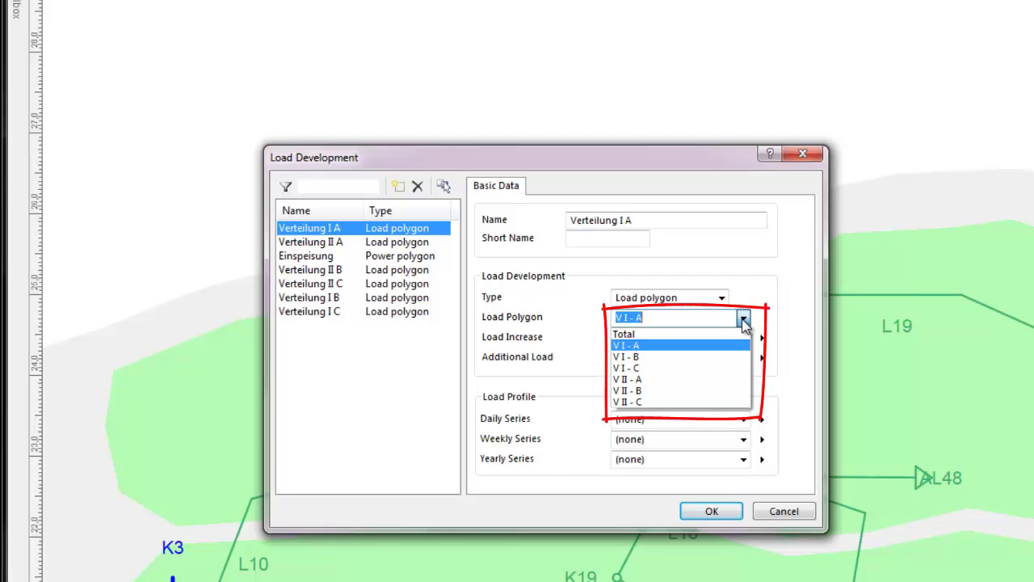
{"action": "left_click", "coordinate": [743, 319]}
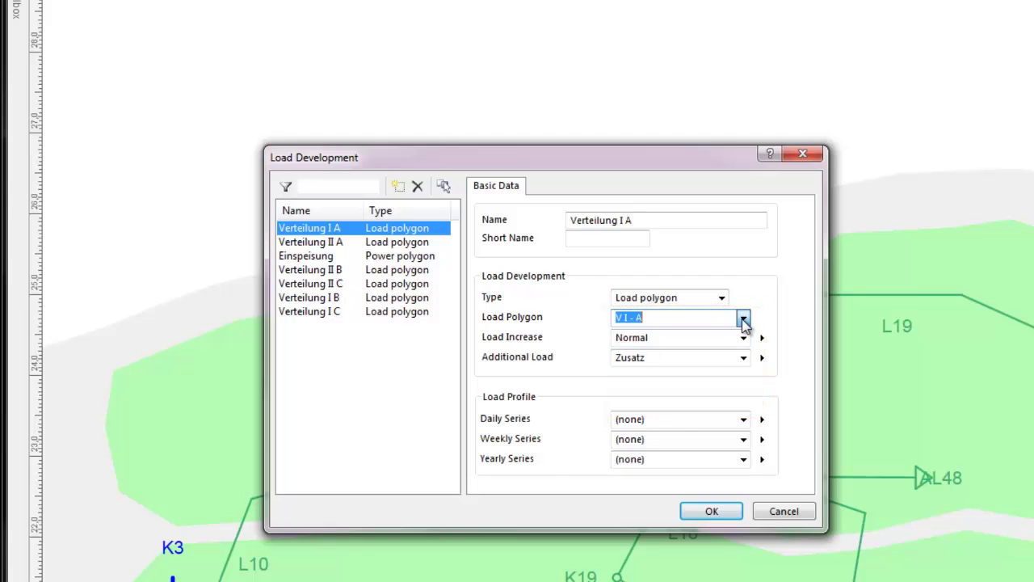
{"action": "left_click", "coordinate": [744, 338]}
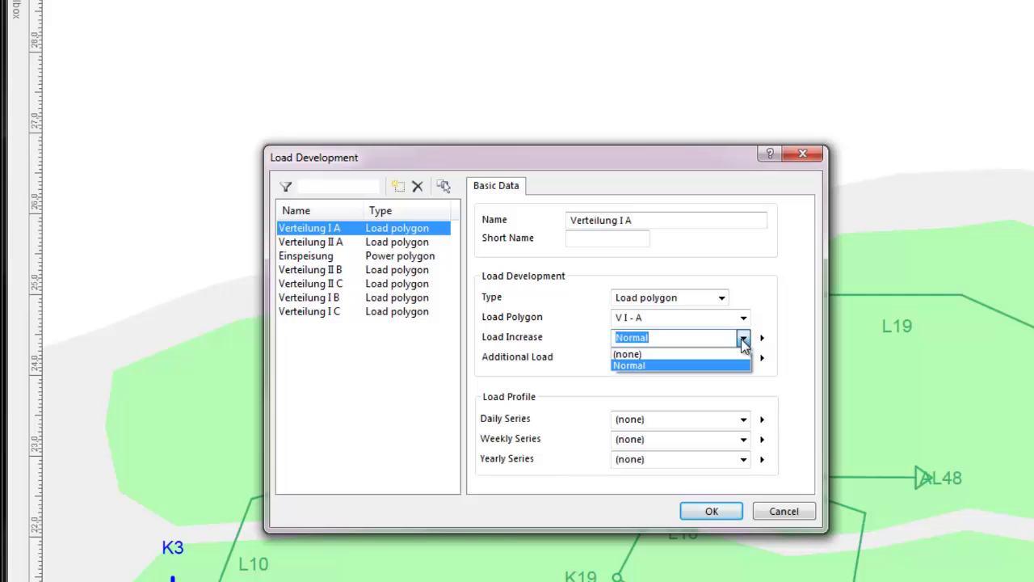
{"action": "left_click", "coordinate": [743, 343]}
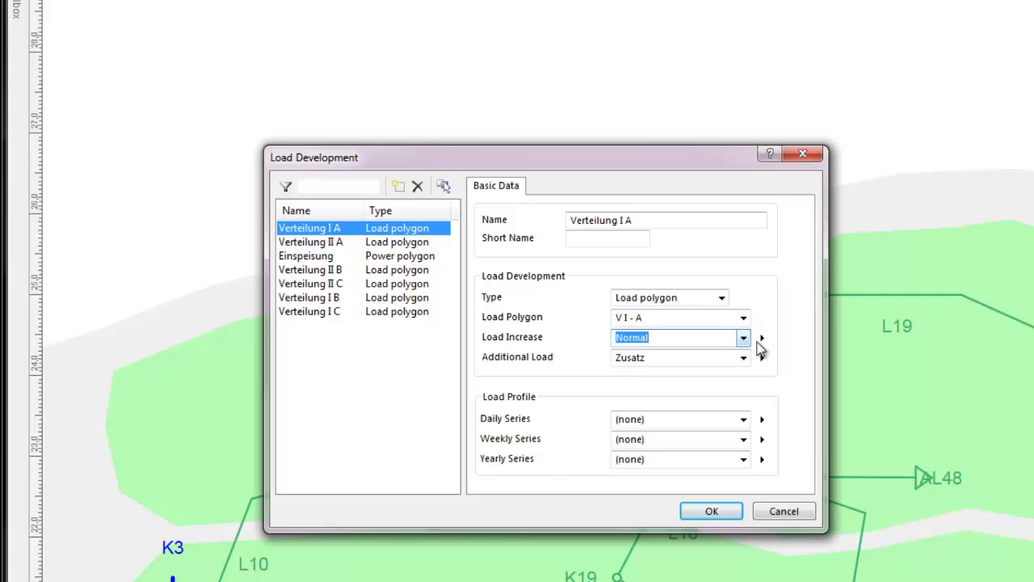
{"action": "left_click", "coordinate": [762, 339]}
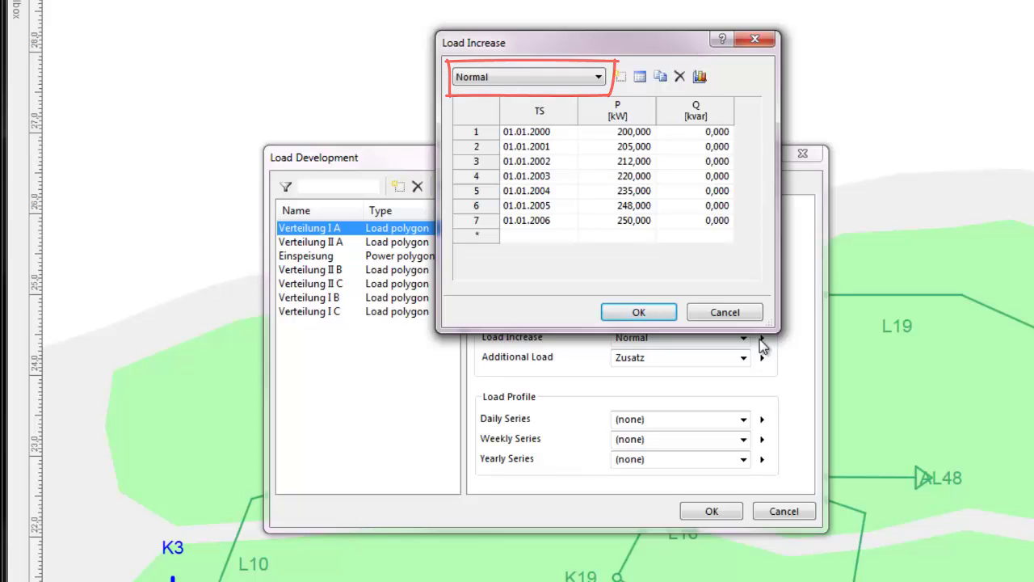
Step: Discard the new load increase entry and close the Normal load increase table unchanged
{"action": "left_click", "coordinate": [619, 77]}
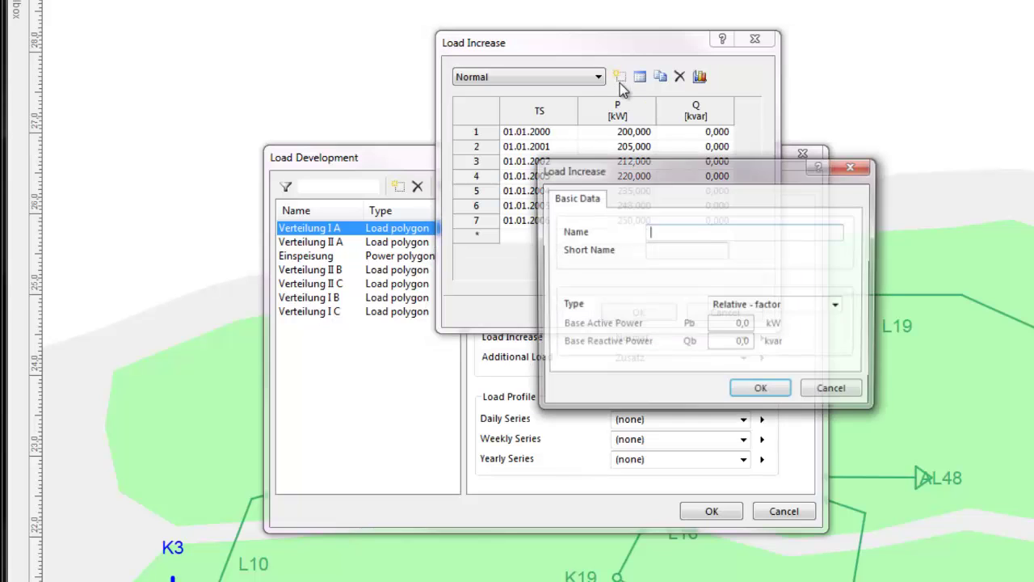
{"action": "left_click", "coordinate": [838, 306]}
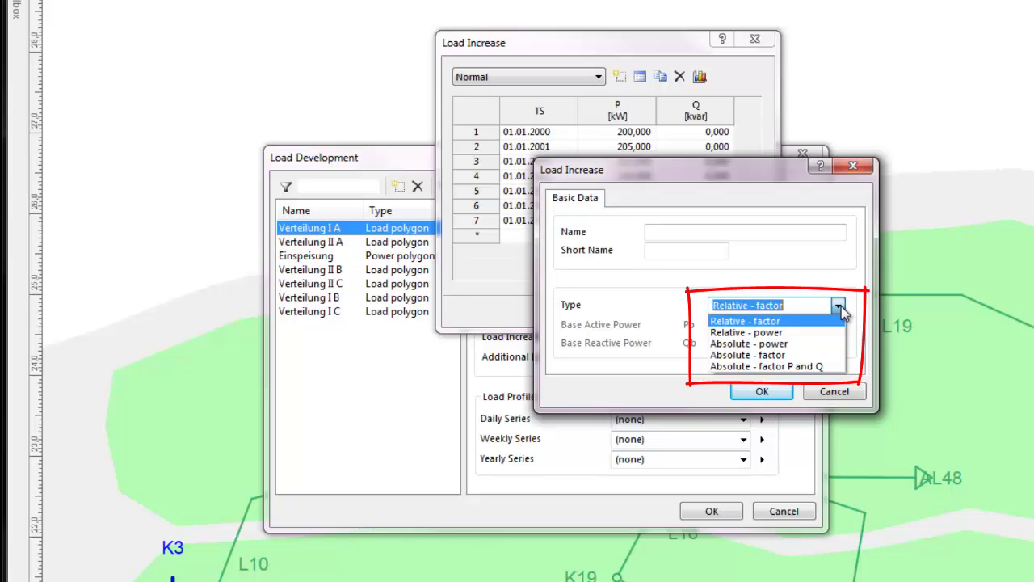
{"action": "left_click", "coordinate": [855, 327]}
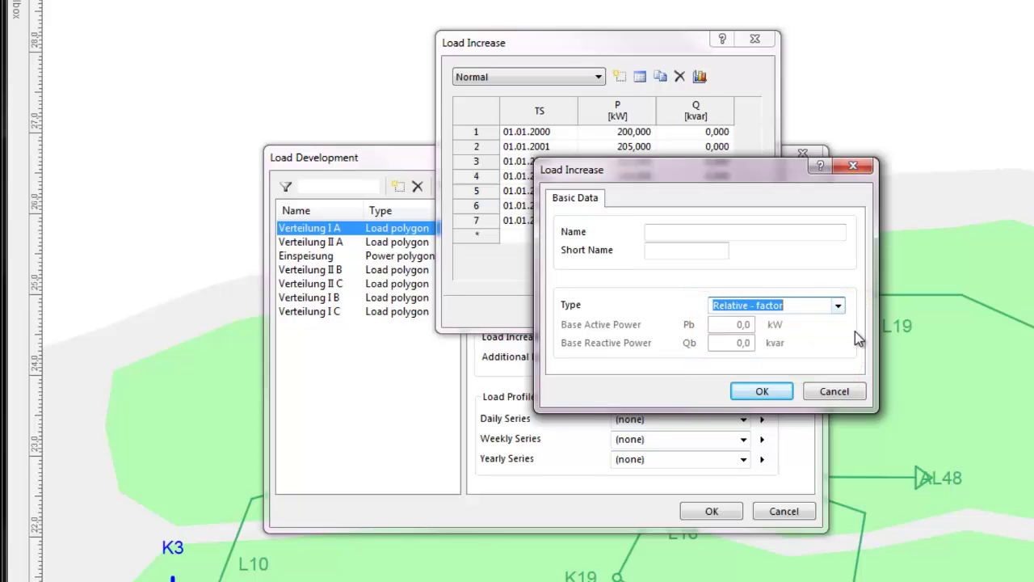
{"action": "left_click", "coordinate": [834, 391]}
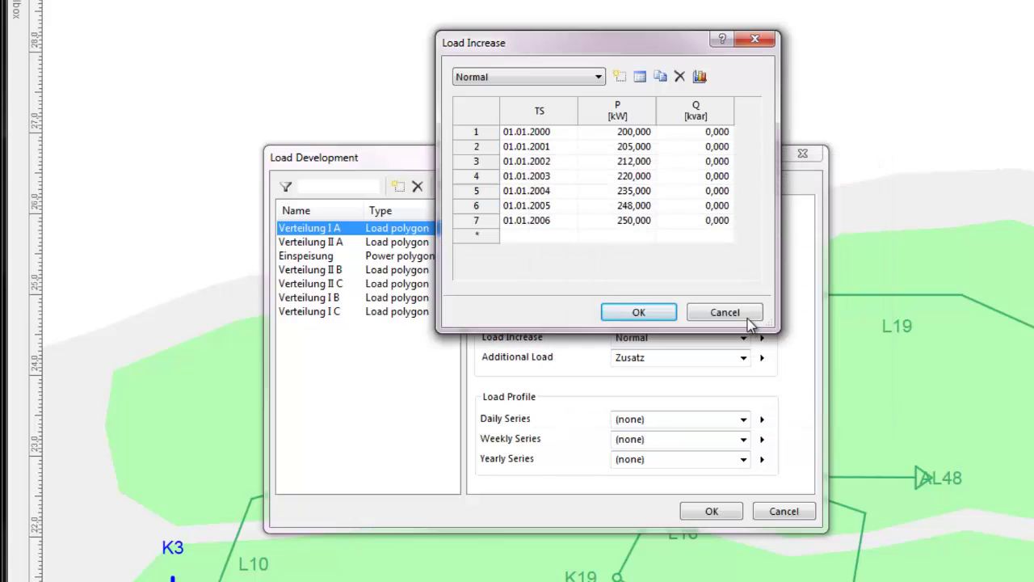
{"action": "left_click", "coordinate": [746, 316]}
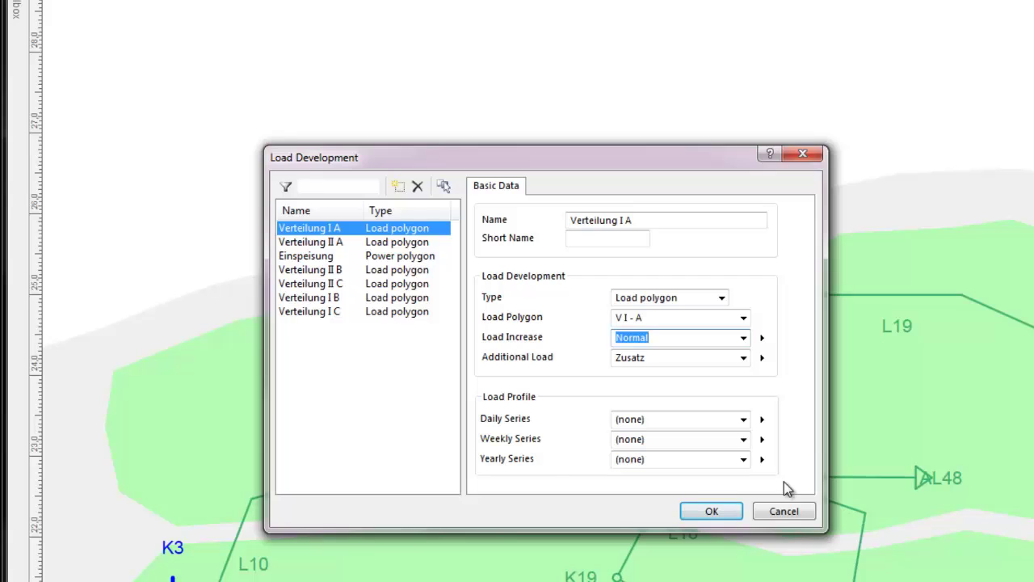
Step: Check the Load Development type list and close the dialog, leaving Verteilung I A unchanged
{"action": "left_click", "coordinate": [721, 298]}
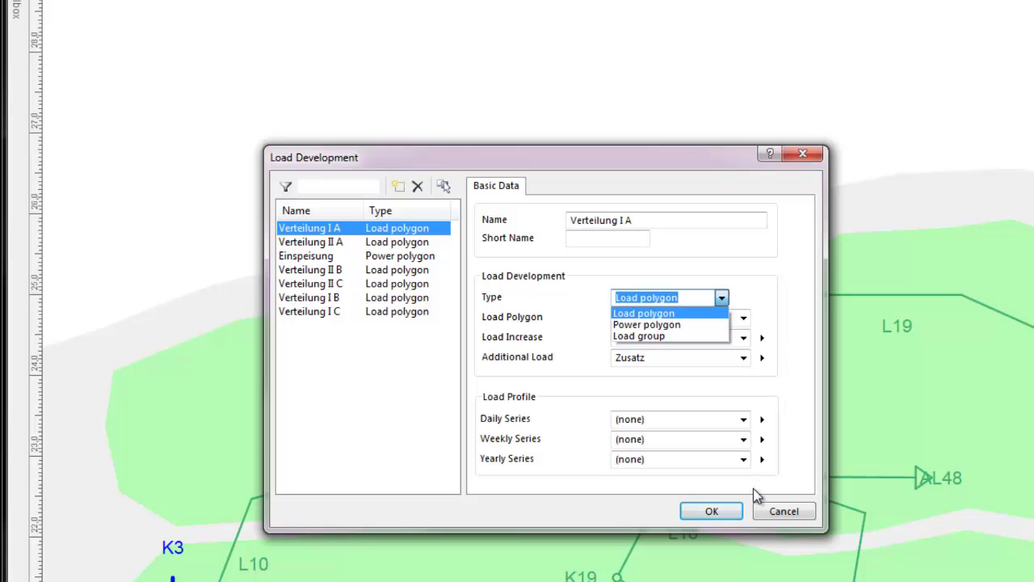
{"action": "left_click", "coordinate": [776, 510]}
{"action": "left_click", "coordinate": [776, 511]}
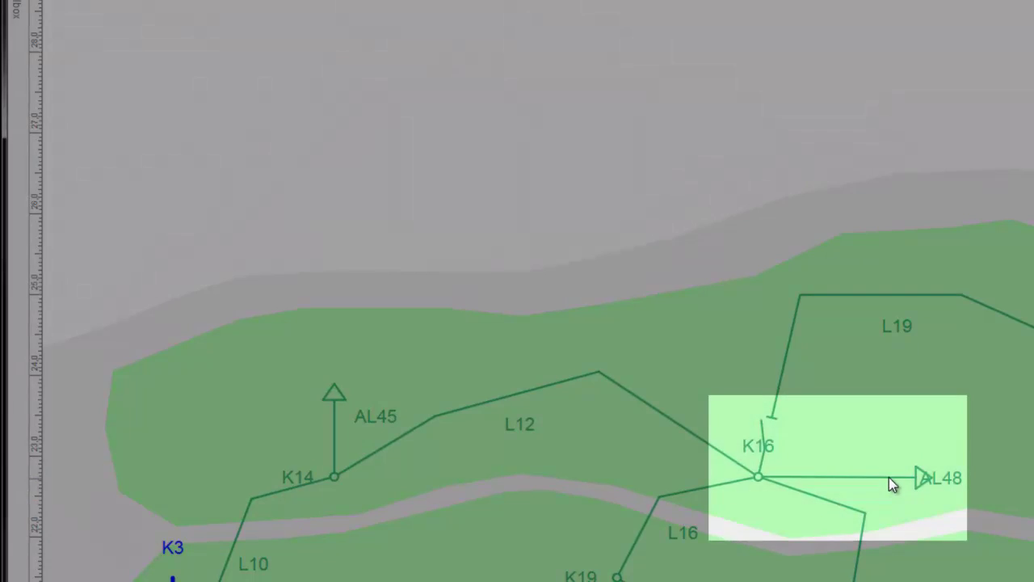
Step: Set Load Increase to Normal in load AL48's Basic Data and confirm
{"action": "double_click", "coordinate": [889, 477]}
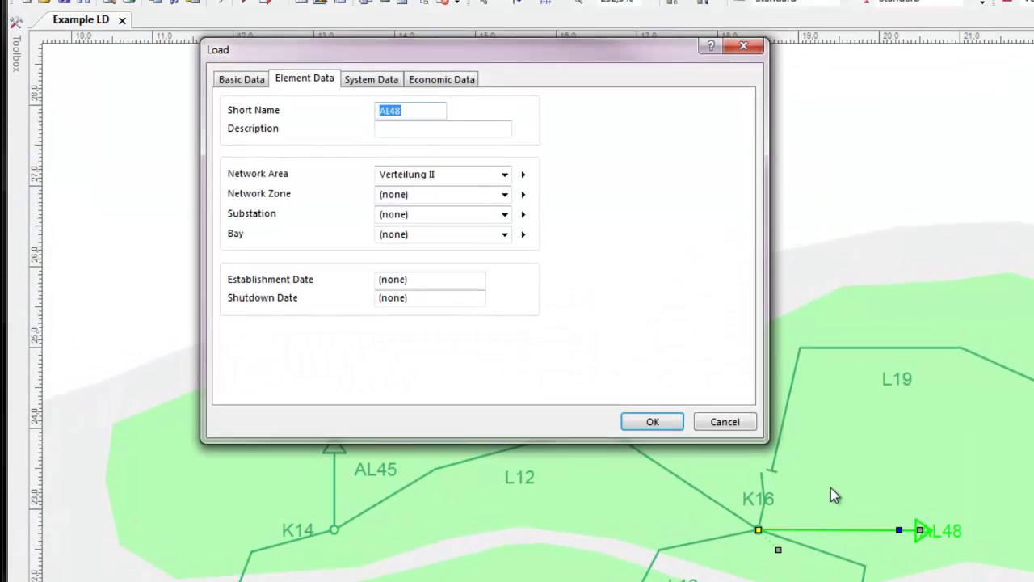
{"action": "left_click", "coordinate": [242, 94]}
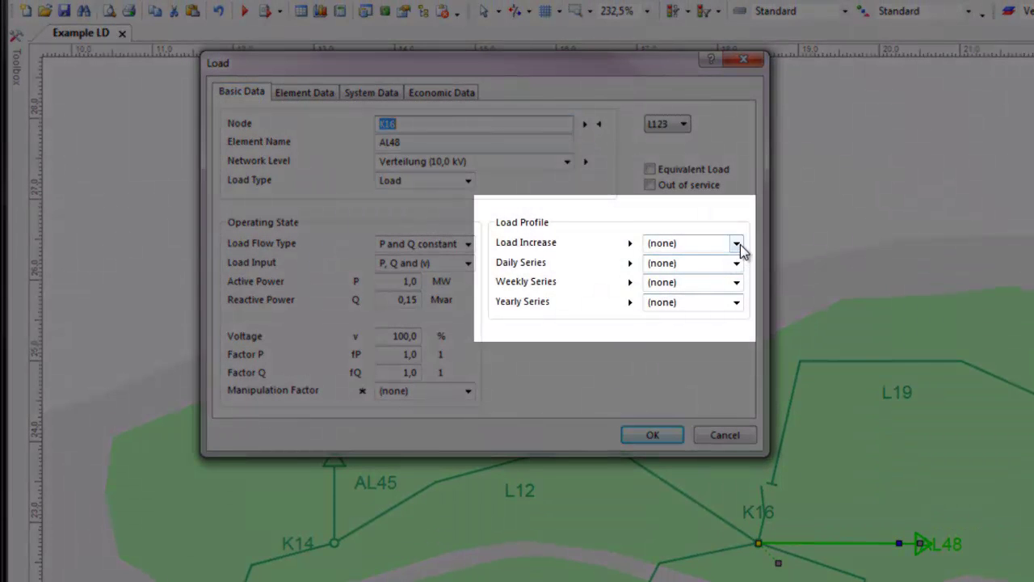
{"action": "left_click", "coordinate": [736, 243]}
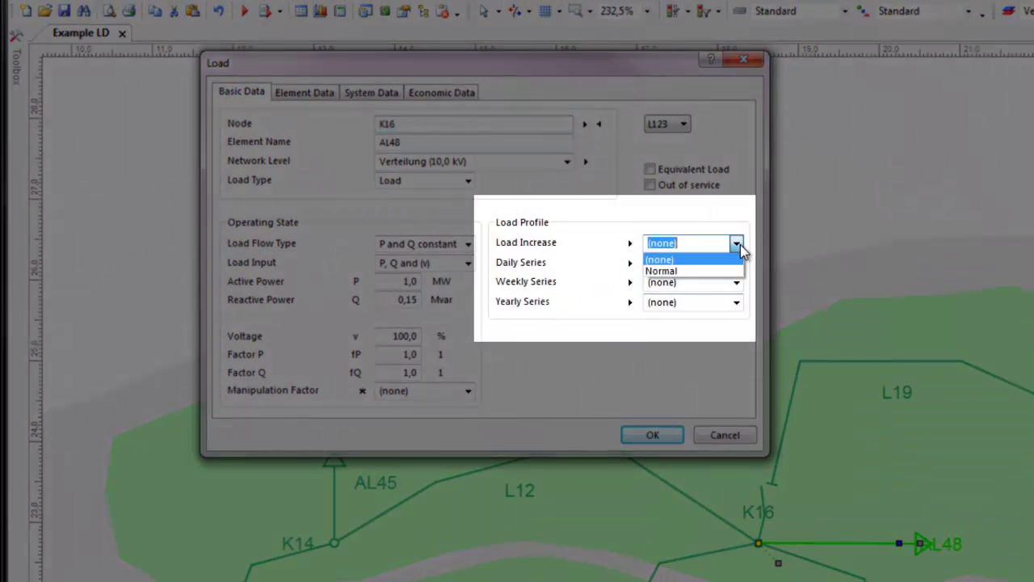
{"action": "left_click", "coordinate": [704, 272]}
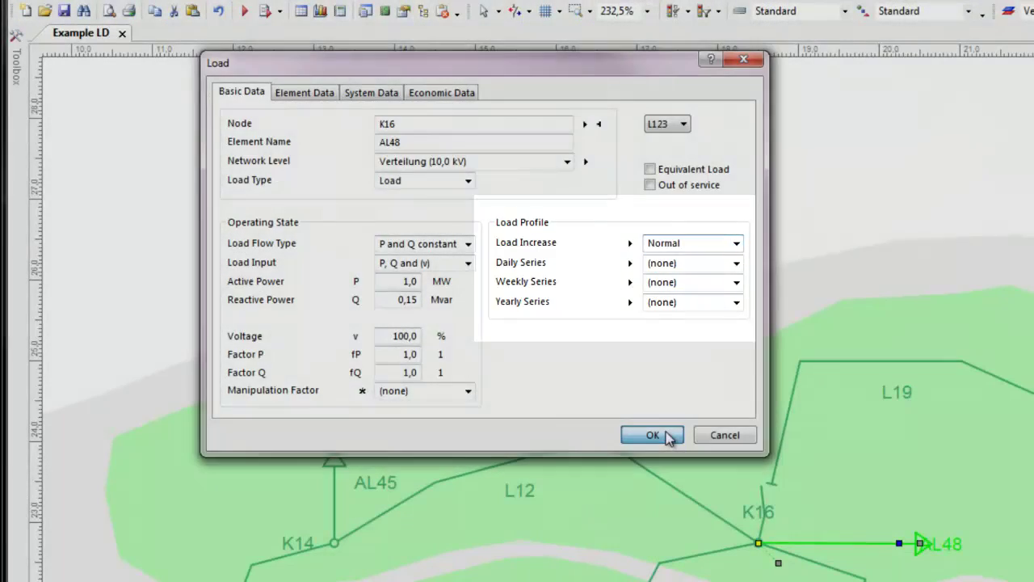
{"action": "left_click", "coordinate": [669, 436]}
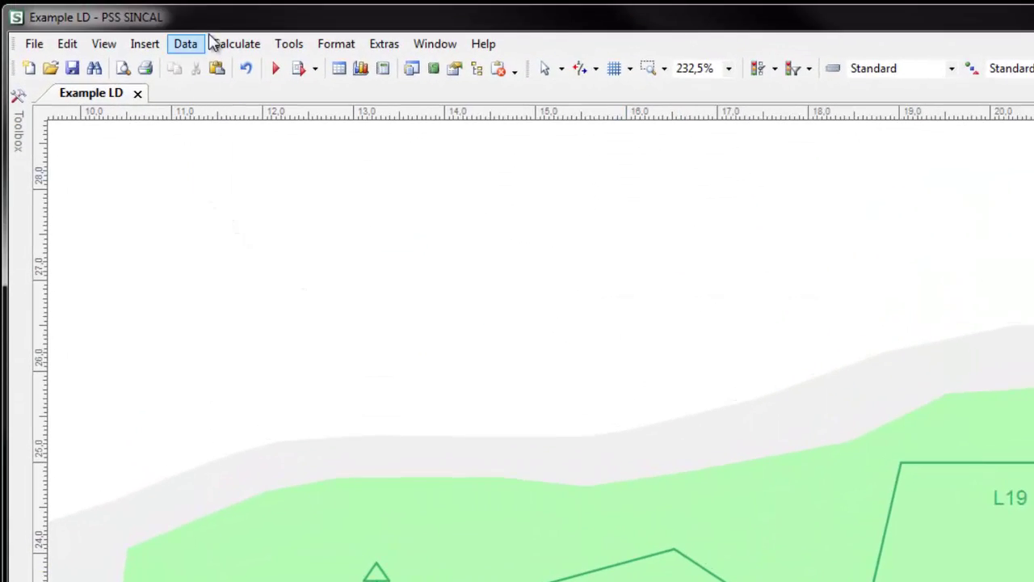
Step: Run the Load Development load flow and fit the whole network page with the Network Browser closed
{"action": "left_click", "coordinate": [223, 46]}
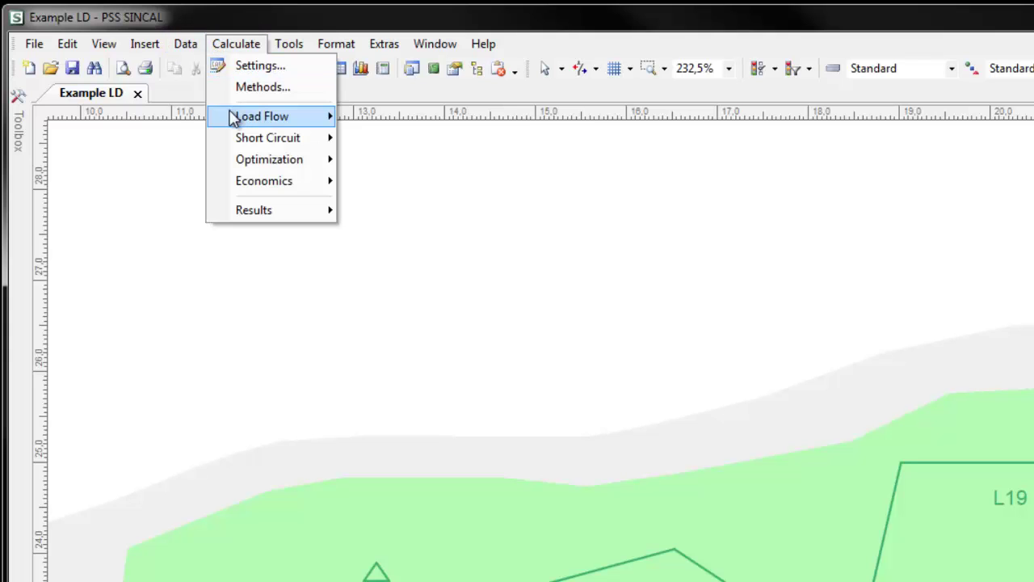
{"action": "mouse_move", "coordinate": [238, 119]}
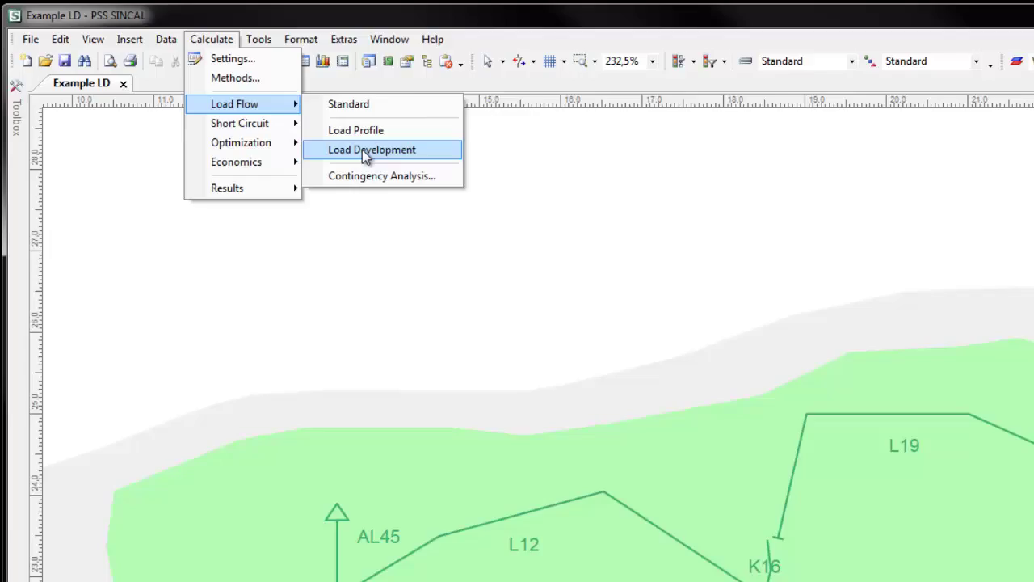
{"action": "left_click", "coordinate": [410, 168]}
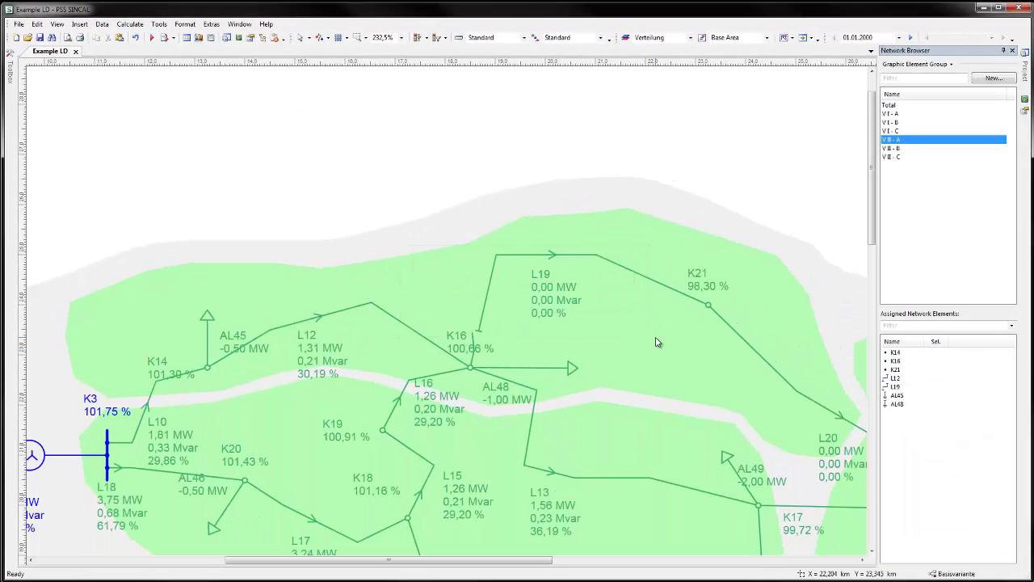
{"action": "left_click", "coordinate": [1013, 51]}
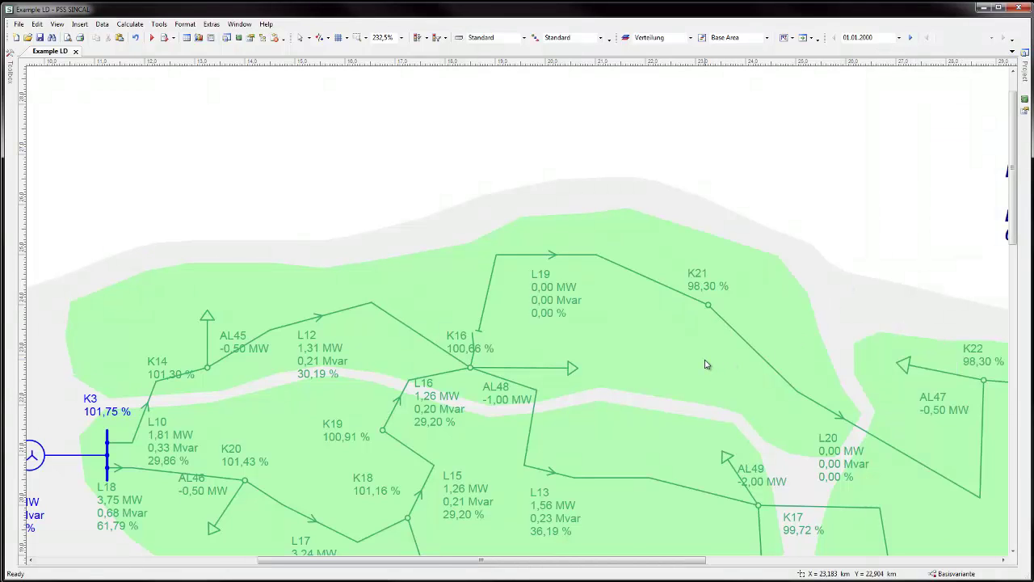
{"action": "key", "text": "ctrl+shift+w"}
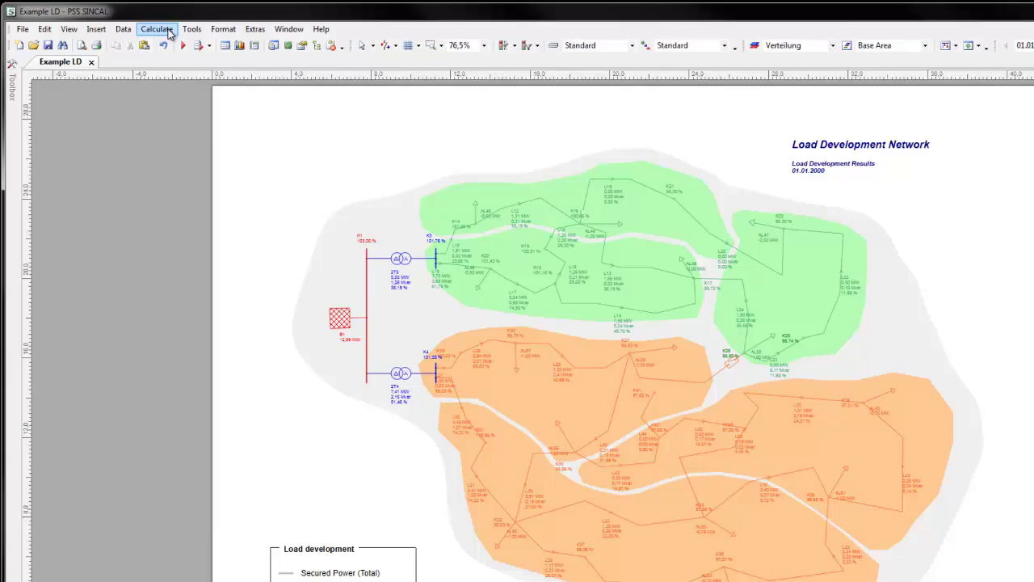
{"action": "left_click", "coordinate": [135, 25]}
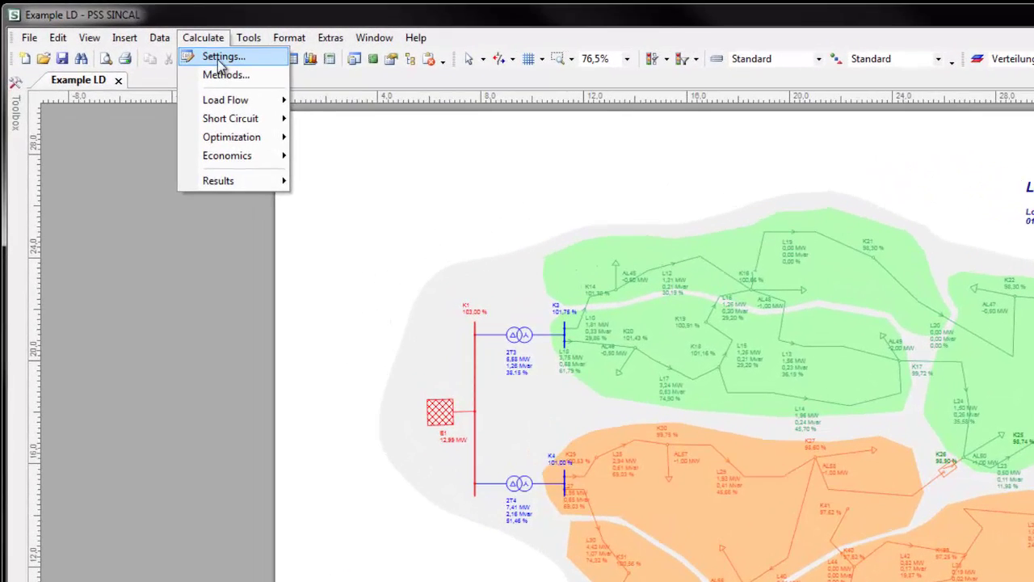
{"action": "left_click", "coordinate": [139, 37]}
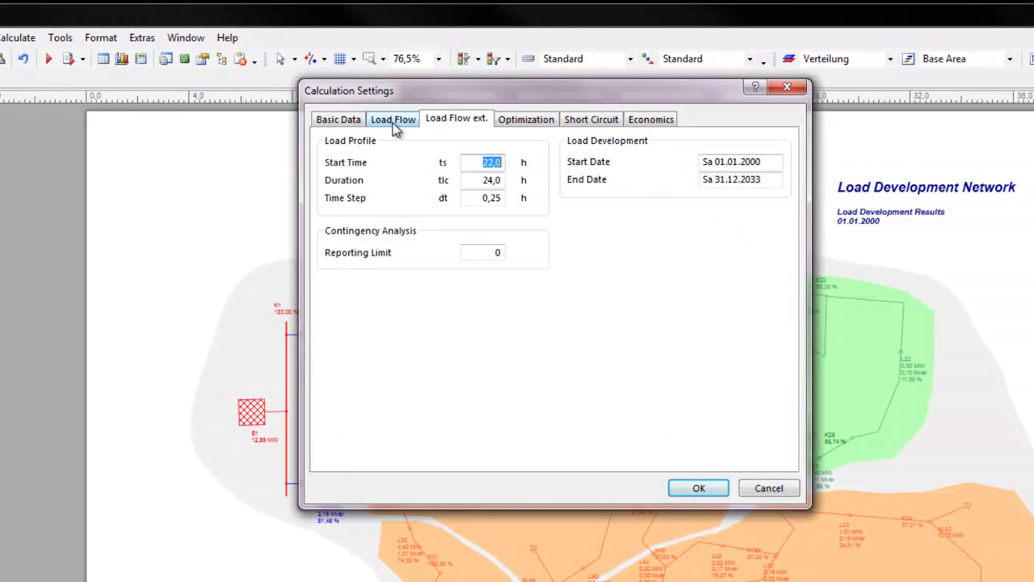
{"action": "left_click", "coordinate": [585, 124]}
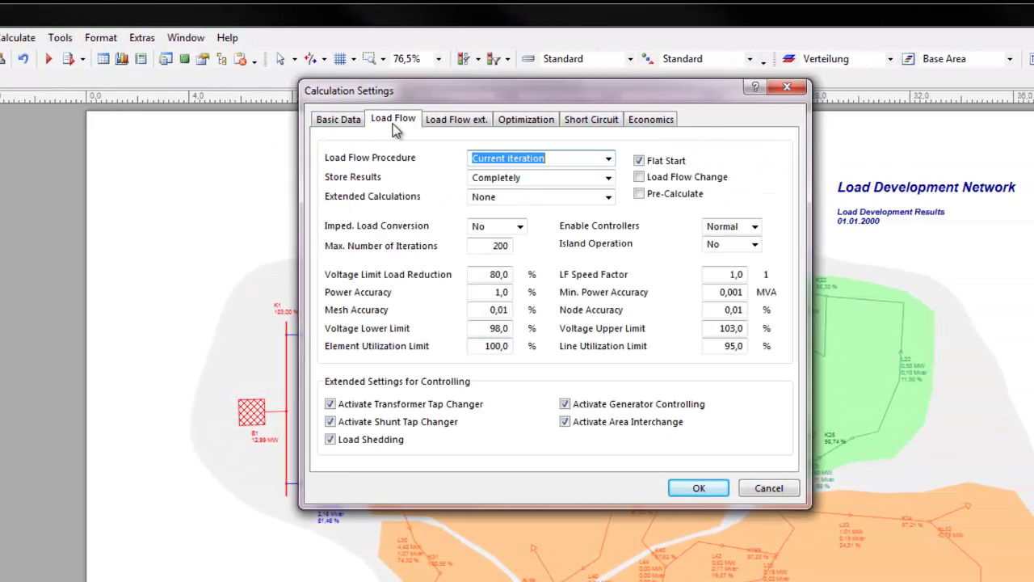
{"action": "left_click", "coordinate": [616, 180]}
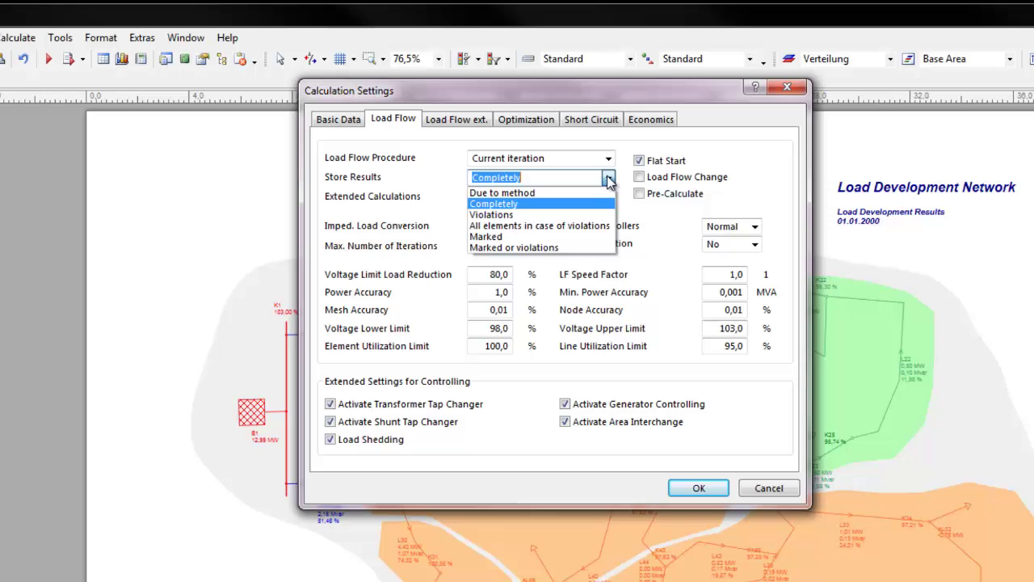
{"action": "left_click", "coordinate": [608, 181]}
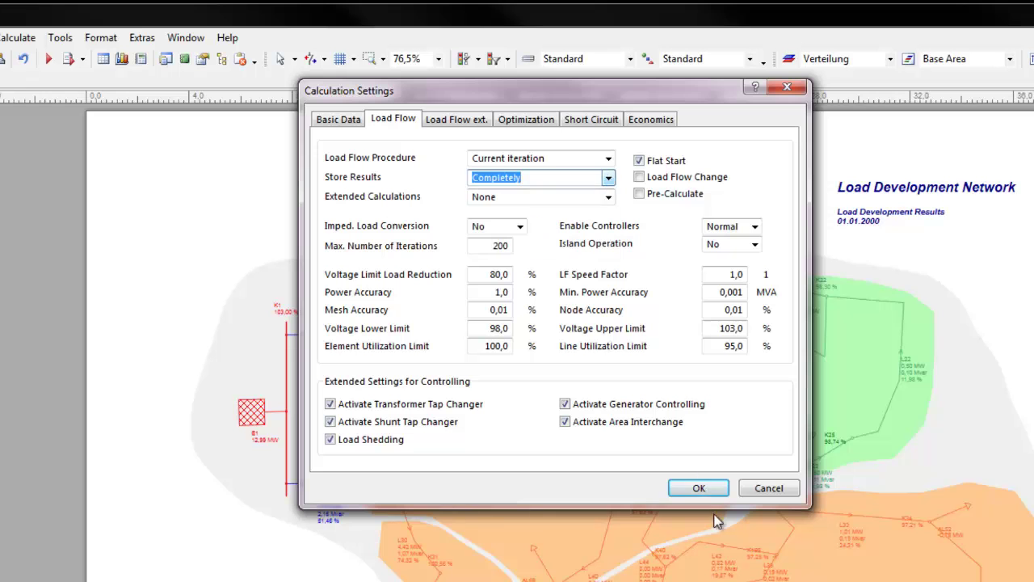
{"action": "left_click", "coordinate": [706, 491]}
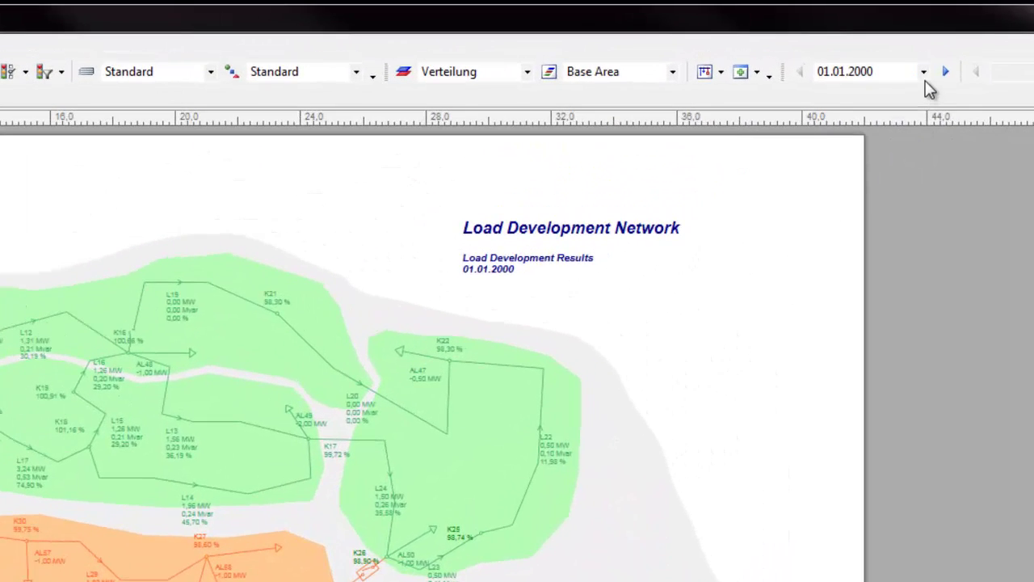
Step: Show results for 01.01.2001, then step forward date by date to 01.01.2009
{"action": "left_click", "coordinate": [924, 73]}
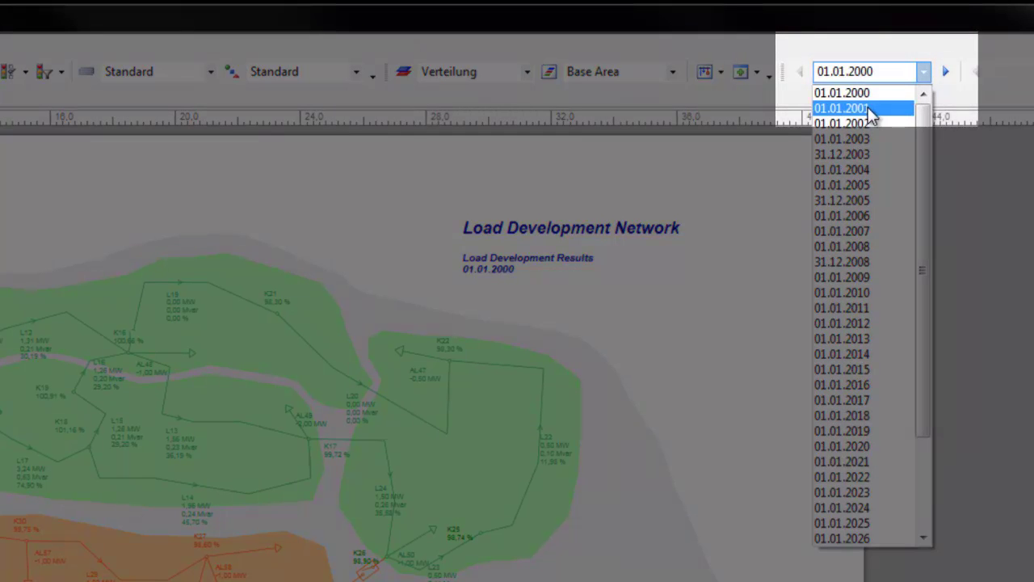
{"action": "left_click", "coordinate": [868, 108]}
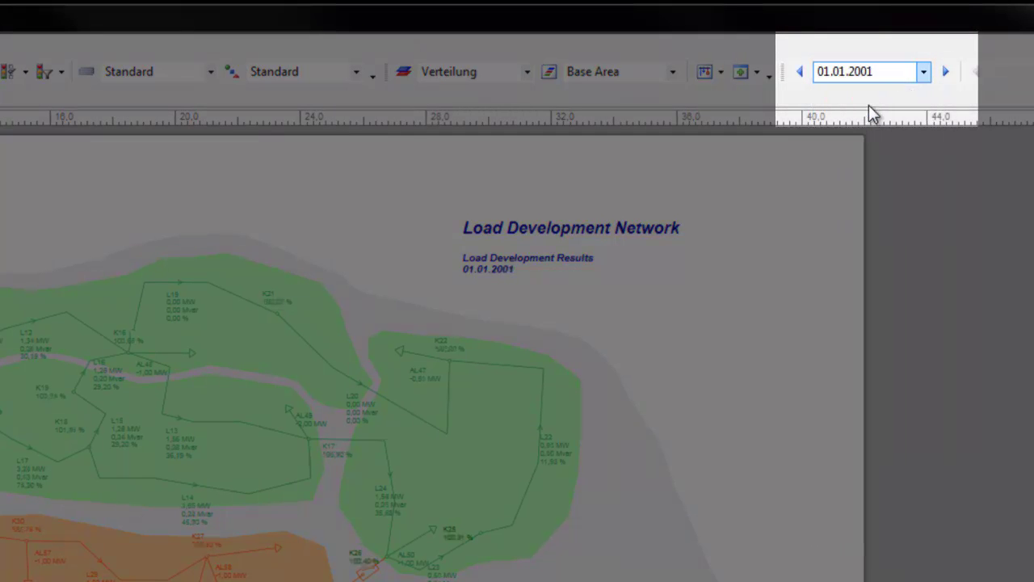
{"action": "left_click", "coordinate": [951, 74]}
{"action": "left_click", "coordinate": [953, 73]}
{"action": "left_click", "coordinate": [953, 73]}
{"action": "left_click", "coordinate": [952, 72]}
{"action": "left_click", "coordinate": [952, 73]}
{"action": "left_click", "coordinate": [953, 73]}
{"action": "left_click", "coordinate": [952, 72]}
{"action": "left_click", "coordinate": [953, 73]}
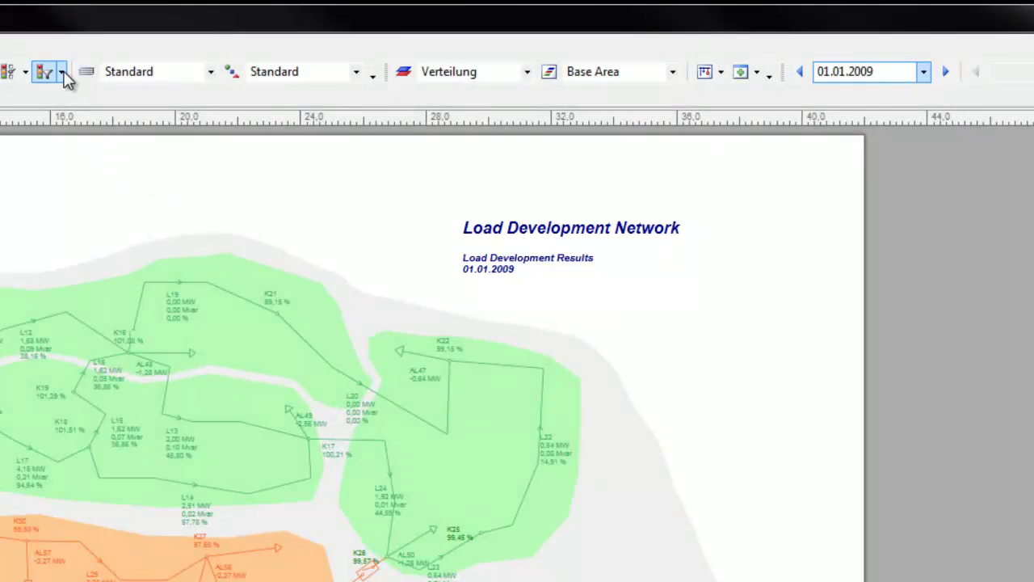
Step: Switch the network display to Filter colouring and step the results forward to 31.12.2033
{"action": "left_click", "coordinate": [61, 72]}
{"action": "left_click", "coordinate": [101, 145]}
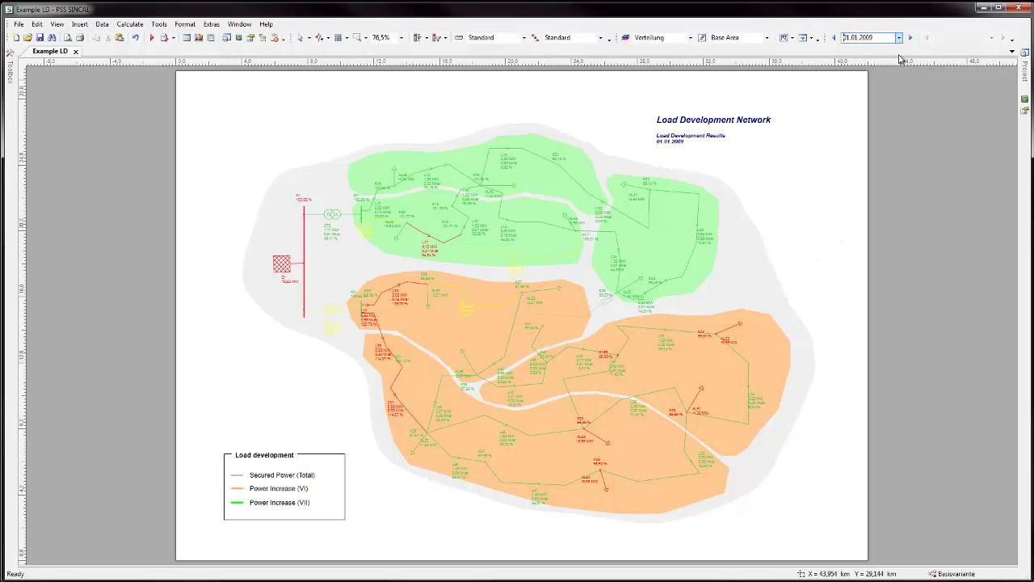
{"action": "left_click", "coordinate": [910, 38]}
{"action": "left_click", "coordinate": [910, 37]}
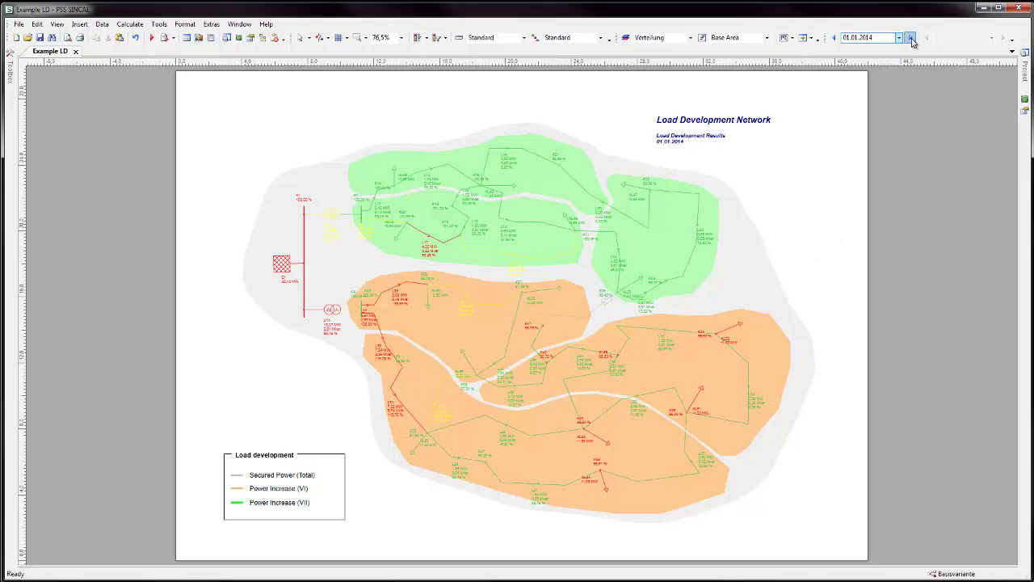
{"action": "left_click", "coordinate": [910, 37]}
{"action": "left_click", "coordinate": [910, 38]}
{"action": "left_click", "coordinate": [910, 37]}
{"action": "left_click", "coordinate": [910, 37]}
{"action": "left_click", "coordinate": [911, 37]}
{"action": "left_click", "coordinate": [910, 37]}
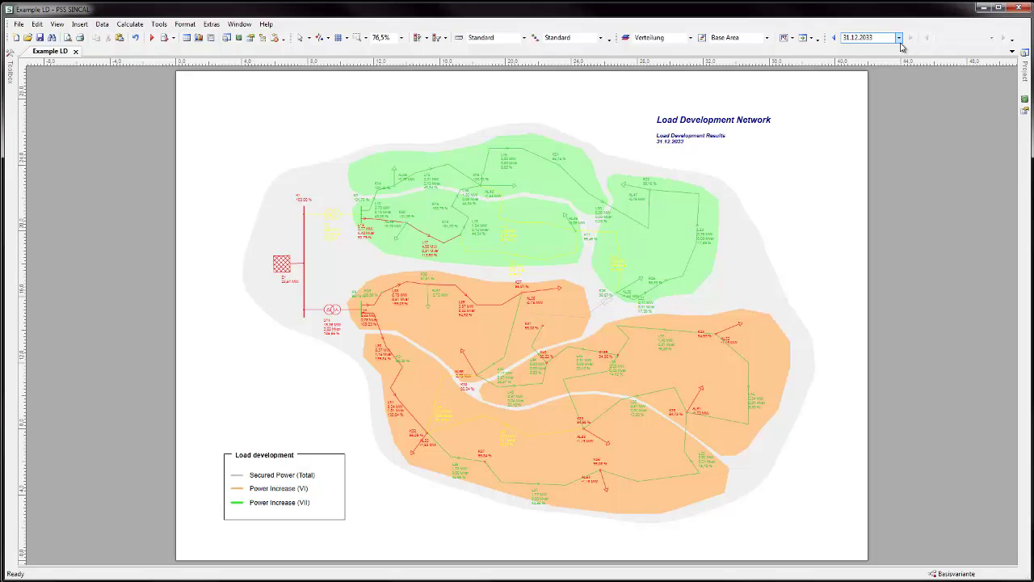
Step: Return the displayed results to 01.01.2000 via the calculated dates list
{"action": "left_click", "coordinate": [898, 37]}
{"action": "left_click", "coordinate": [898, 68]}
{"action": "left_click_drag", "start_coordinate": [898, 68], "coordinate": [897, 52]}
{"action": "left_click", "coordinate": [883, 49]}
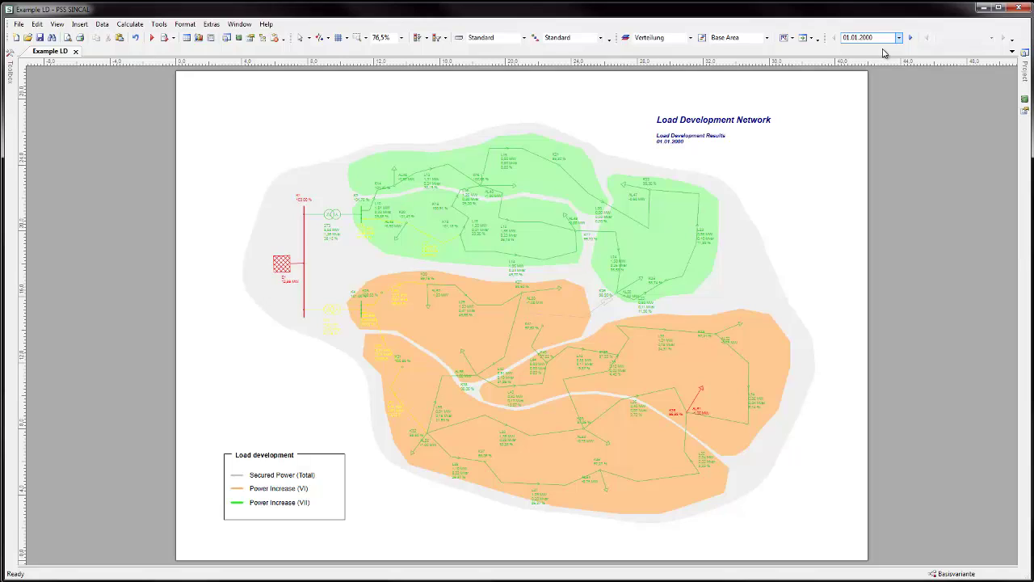
{"action": "left_click", "coordinate": [423, 38]}
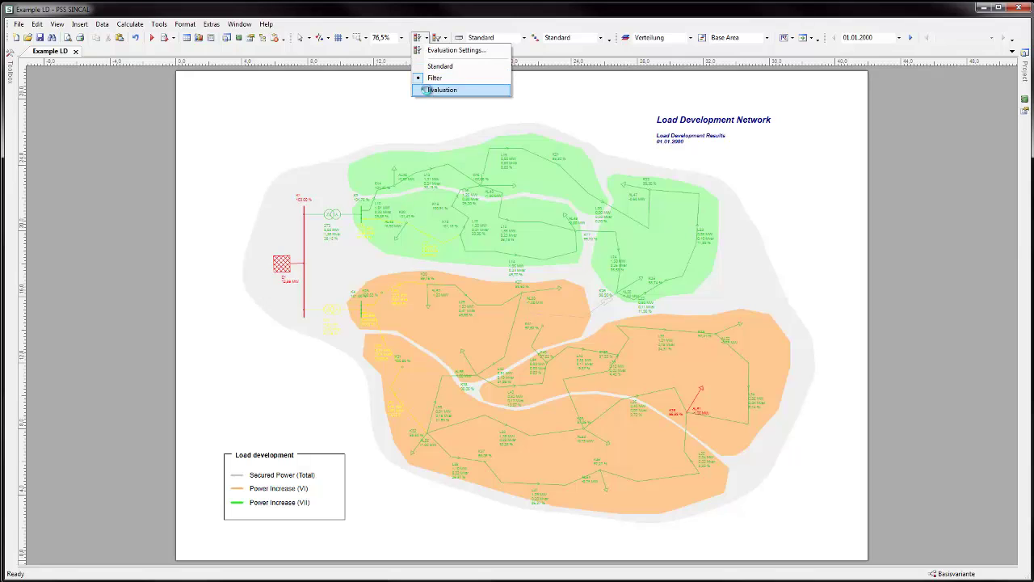
Step: Switch to Evaluation colouring by load polygon and advance the date to 31.12.2033
{"action": "left_click", "coordinate": [428, 90]}
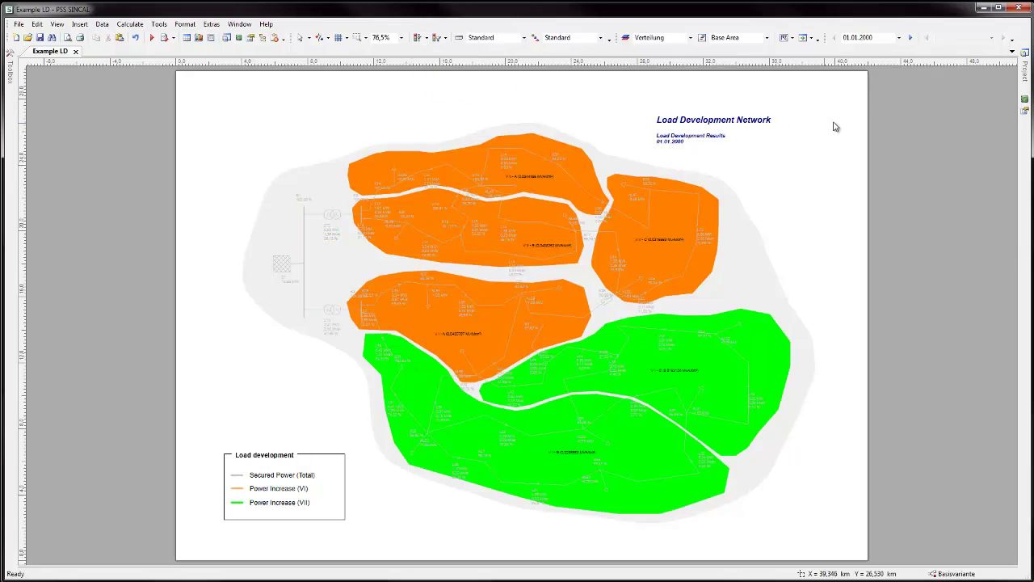
{"action": "left_click", "coordinate": [910, 38]}
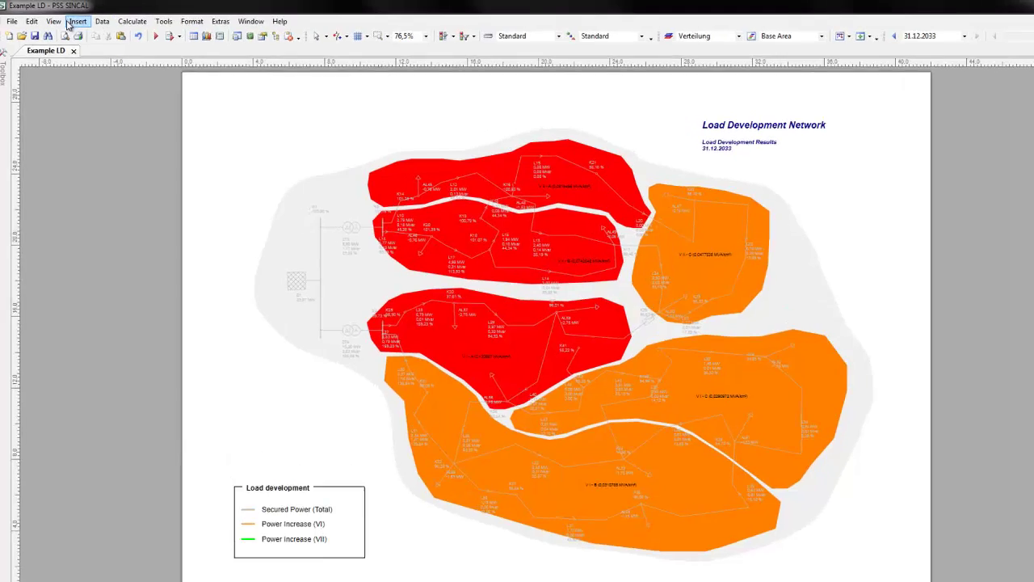
{"action": "left_click", "coordinate": [54, 21]}
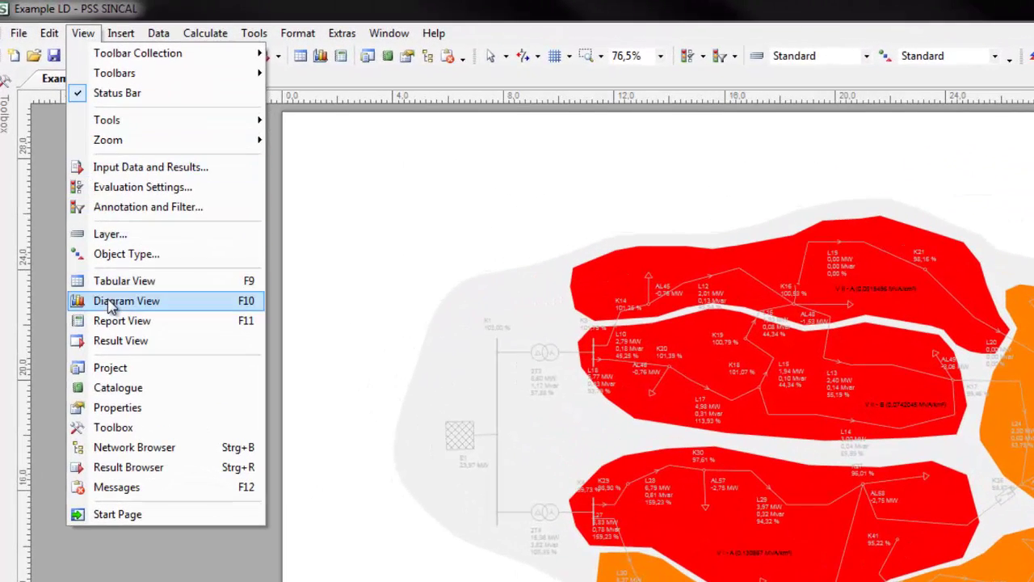
Step: In Diagram View, chart Verteilung I A's power, then Normal's relative load increase (factor 1 to 1.25)
{"action": "left_click", "coordinate": [109, 300]}
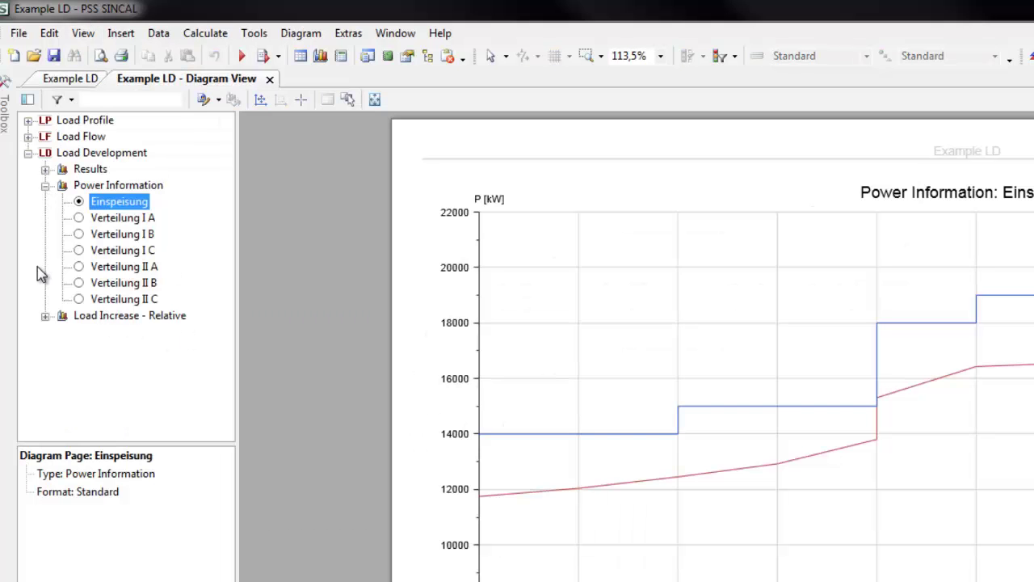
{"action": "left_click", "coordinate": [45, 316]}
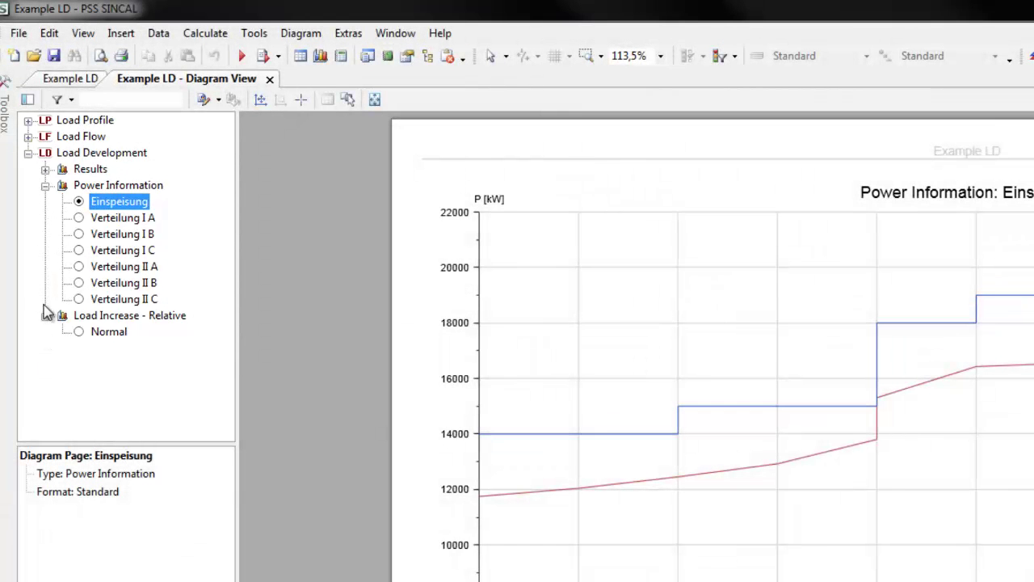
{"action": "left_click", "coordinate": [79, 217]}
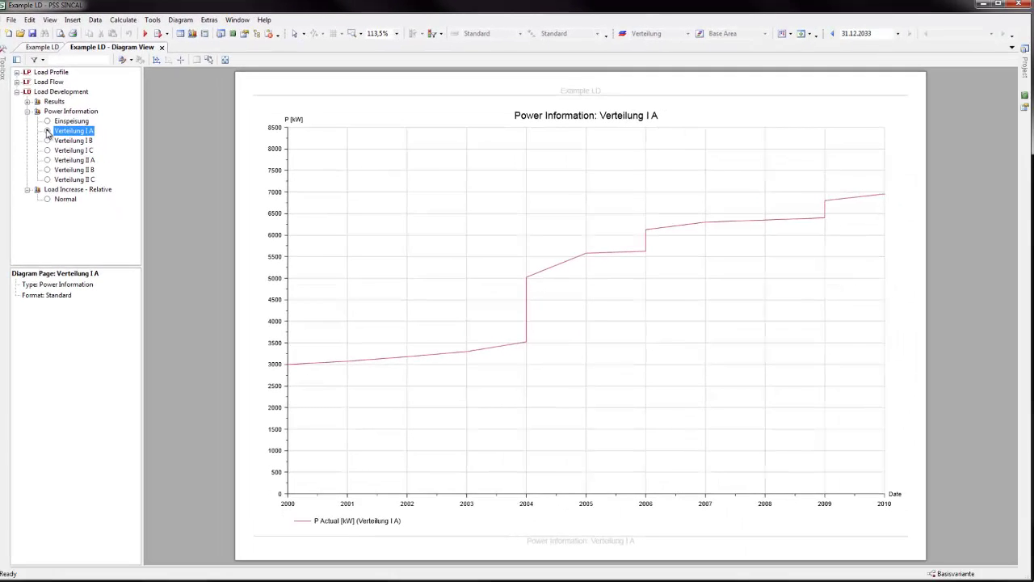
{"action": "left_click", "coordinate": [47, 130]}
{"action": "left_click", "coordinate": [28, 101]}
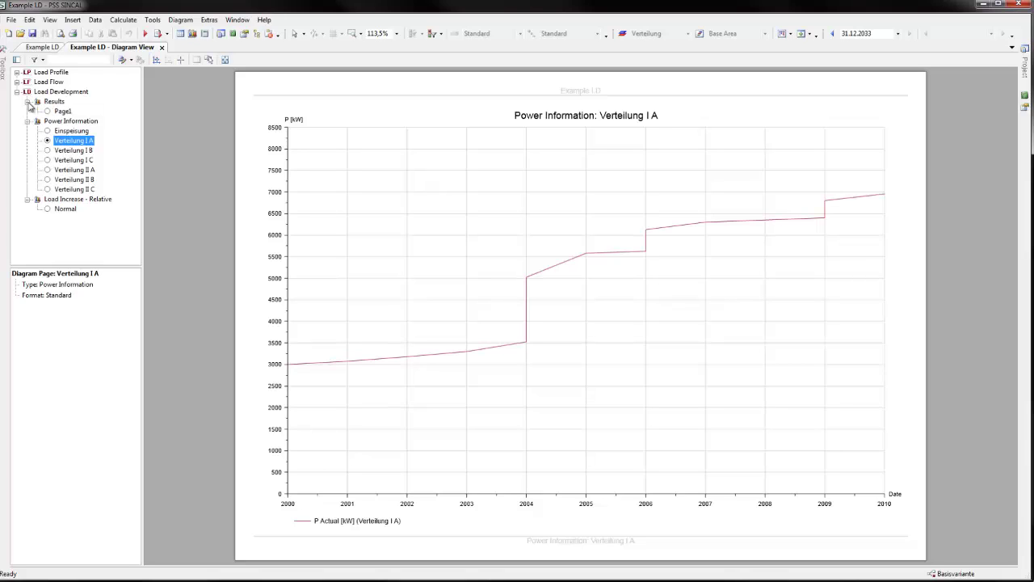
{"action": "left_click", "coordinate": [48, 209]}
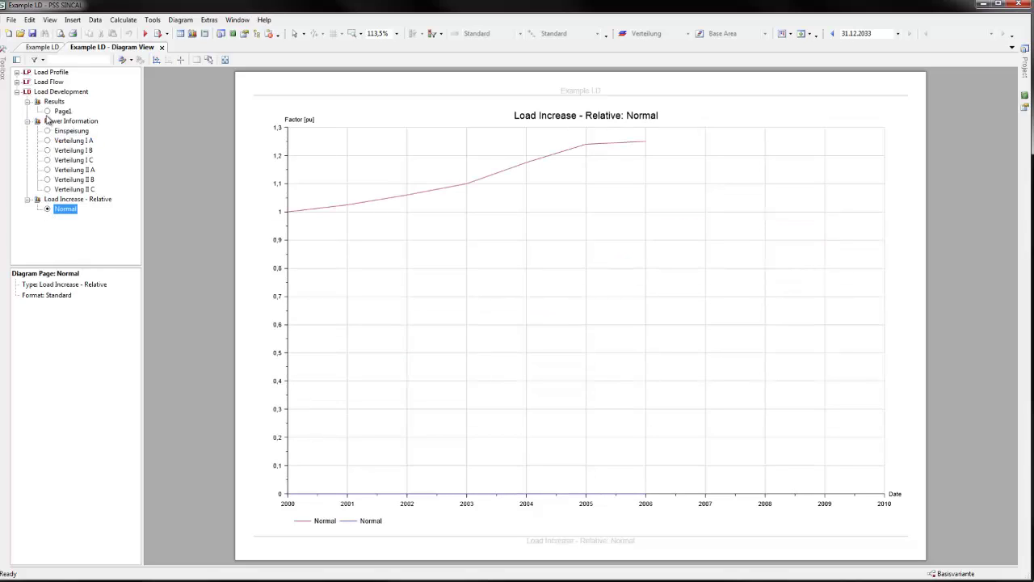
Step: Open Results Page1 and scroll through the feeder voltage, feeder power, transformer utilization and consumer charts
{"action": "left_click", "coordinate": [47, 113]}
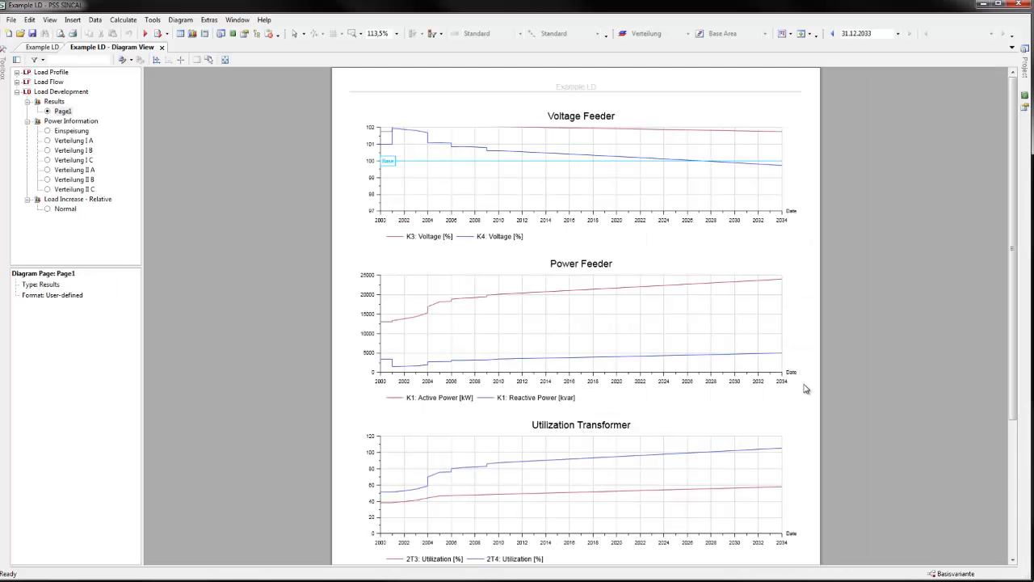
{"action": "scroll", "coordinate": [805, 389], "scroll_direction": "down", "scroll_amount": 1}
{"action": "scroll", "coordinate": [804, 387], "scroll_direction": "down", "scroll_amount": 1}
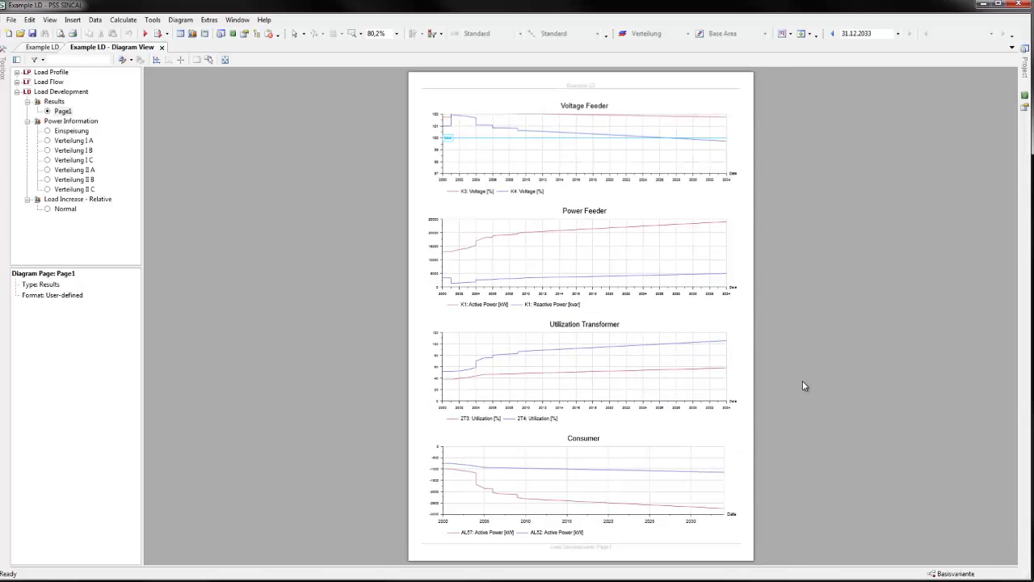
{"action": "scroll", "coordinate": [804, 386], "scroll_direction": "up", "scroll_amount": 5}
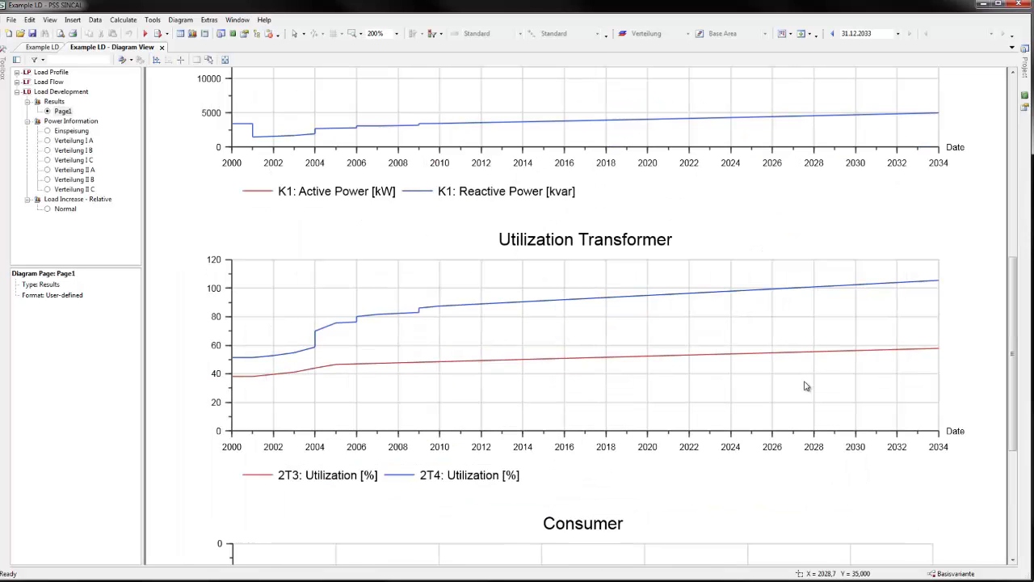
{"action": "scroll", "coordinate": [804, 386], "scroll_direction": "up", "scroll_amount": 6}
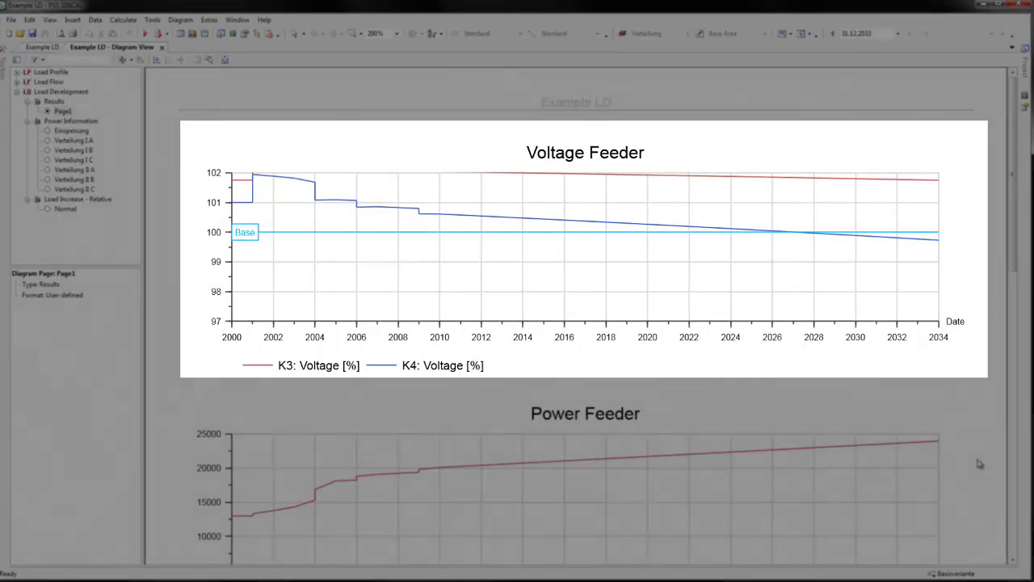
{"action": "scroll", "coordinate": [979, 463], "scroll_direction": "down", "scroll_amount": 3}
{"action": "scroll", "coordinate": [979, 463], "scroll_direction": "down", "scroll_amount": 2}
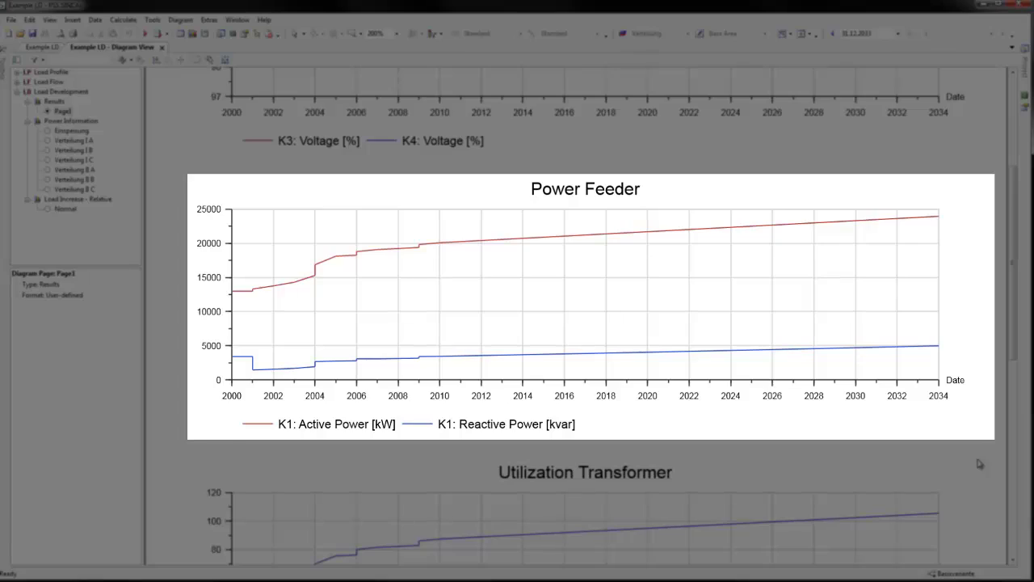
{"action": "scroll", "coordinate": [979, 464], "scroll_direction": "down", "scroll_amount": 8}
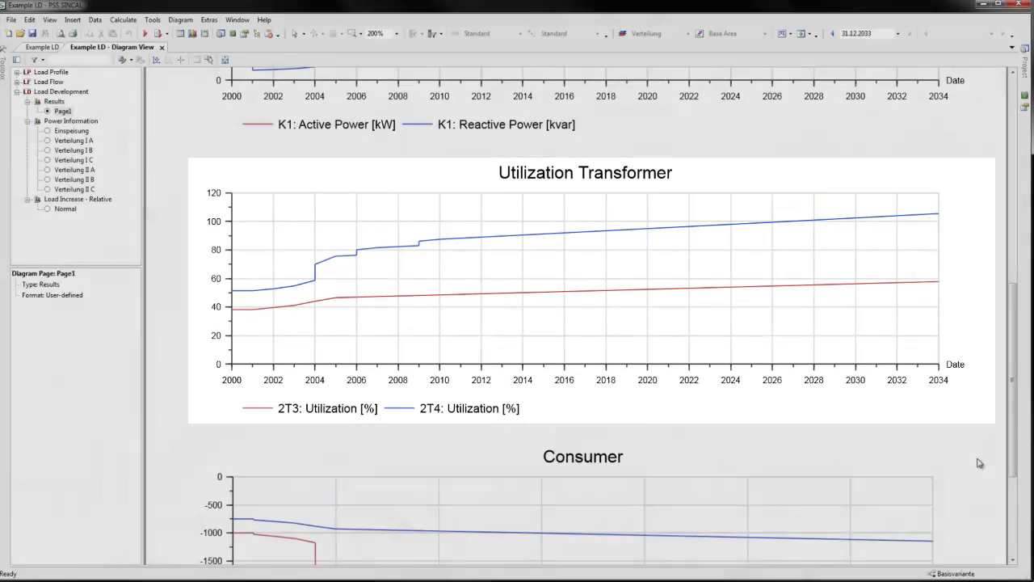
{"action": "scroll", "coordinate": [979, 462], "scroll_direction": "down", "scroll_amount": 5}
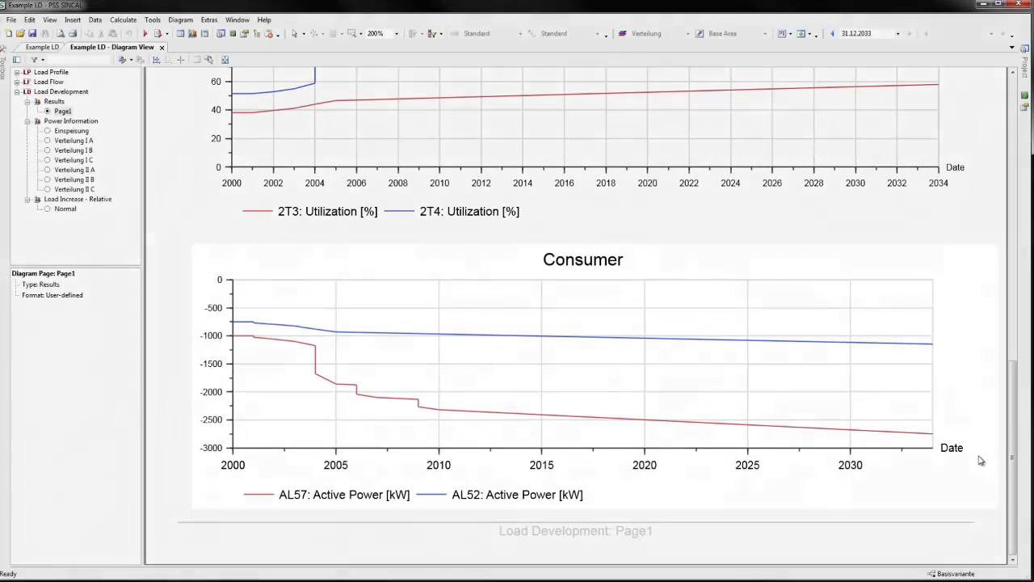